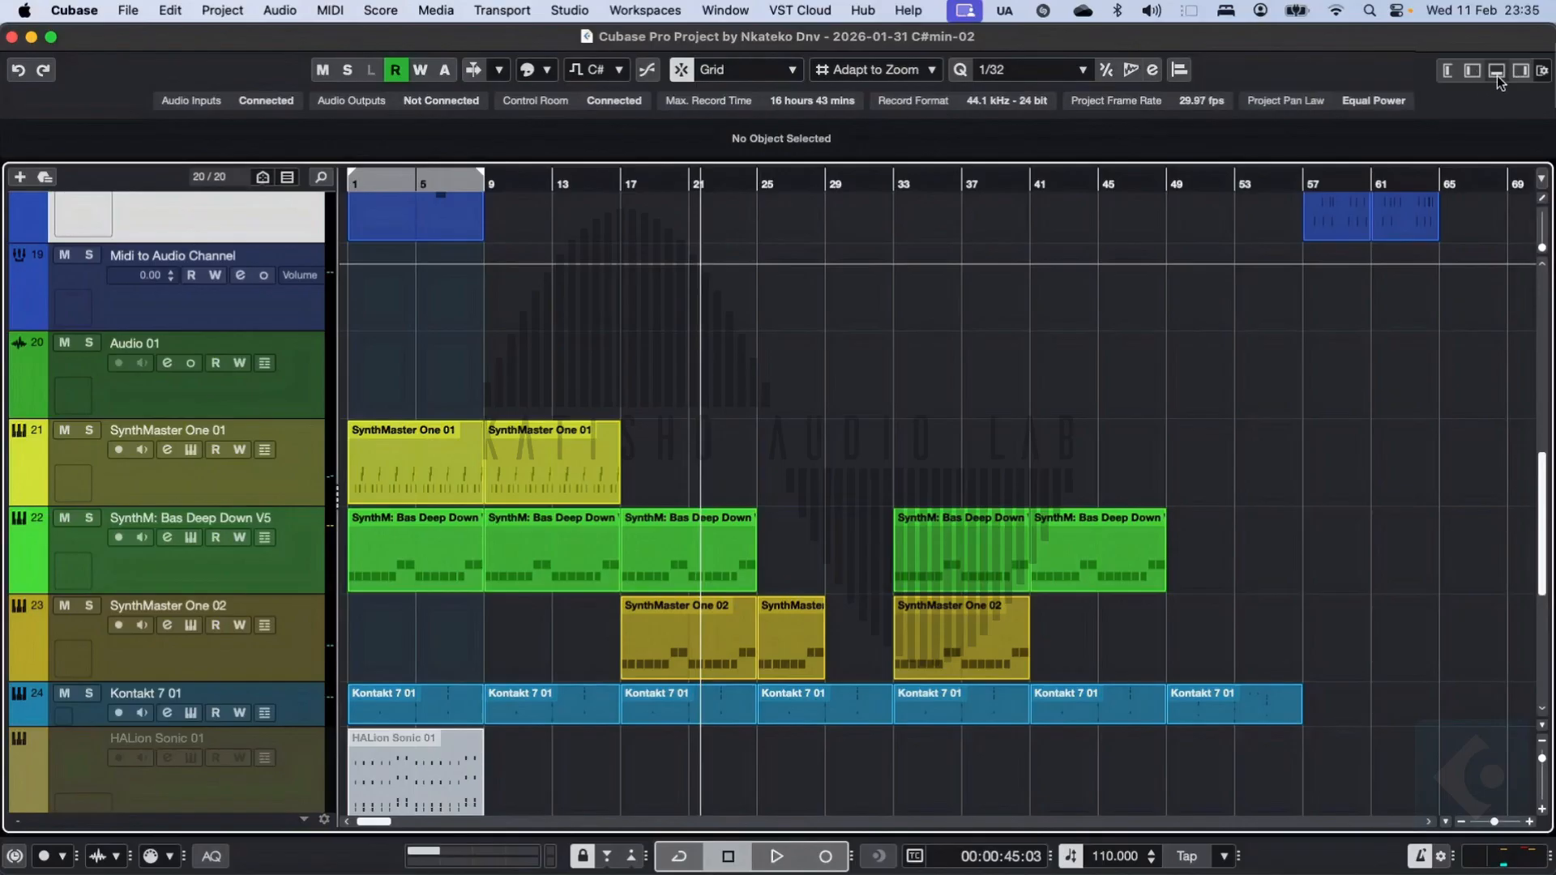
Step: Show the channel strip, Inspector, lower zone and right zone around the project's arrangement
click(1450, 71)
click(1474, 69)
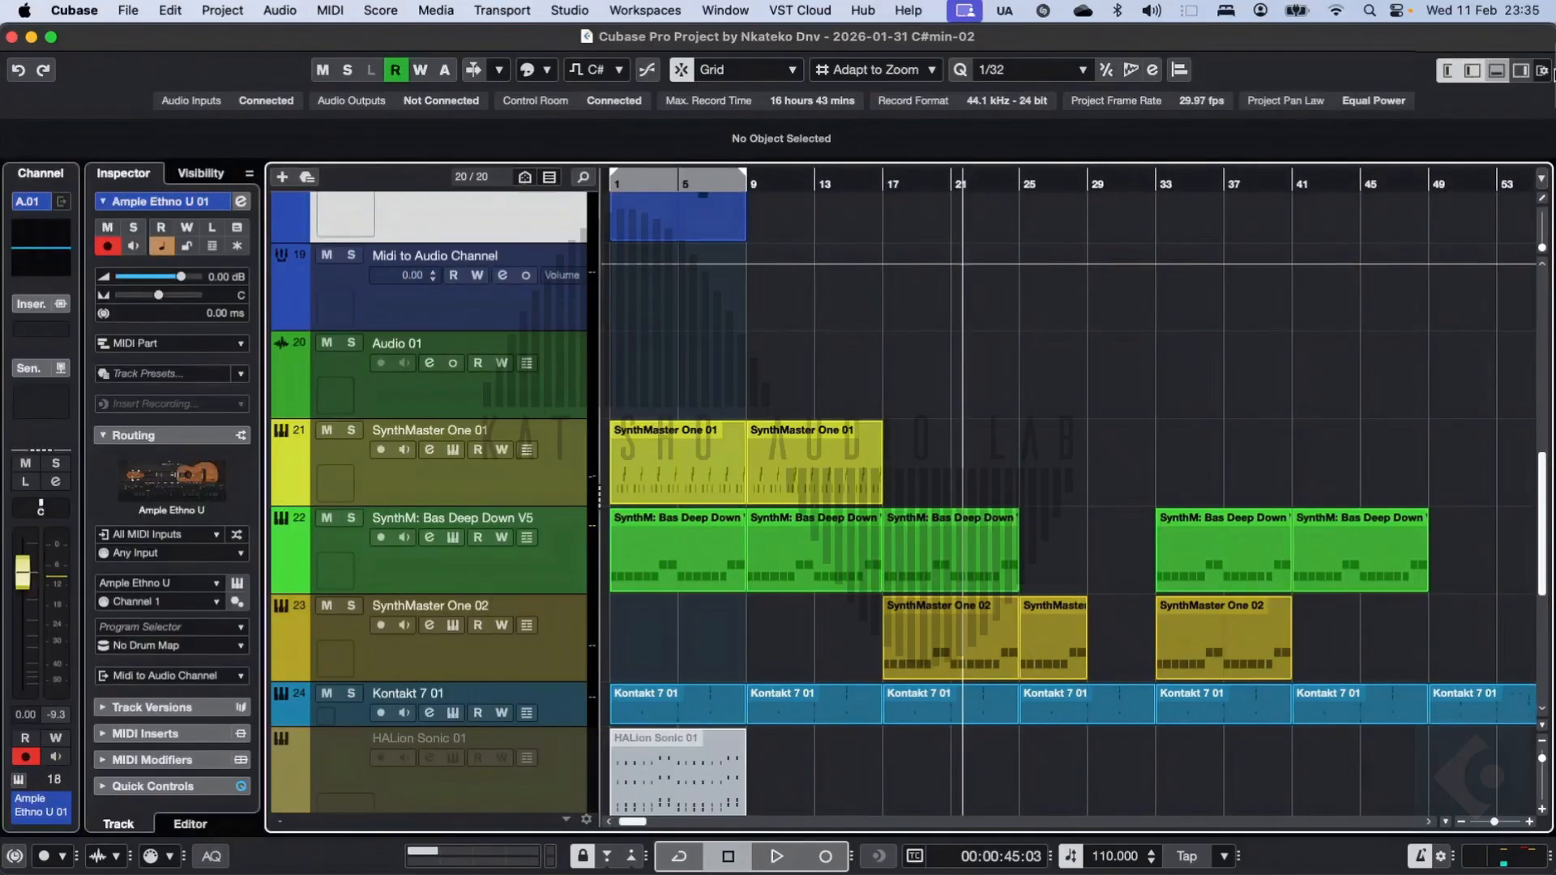
click(1497, 70)
click(1521, 71)
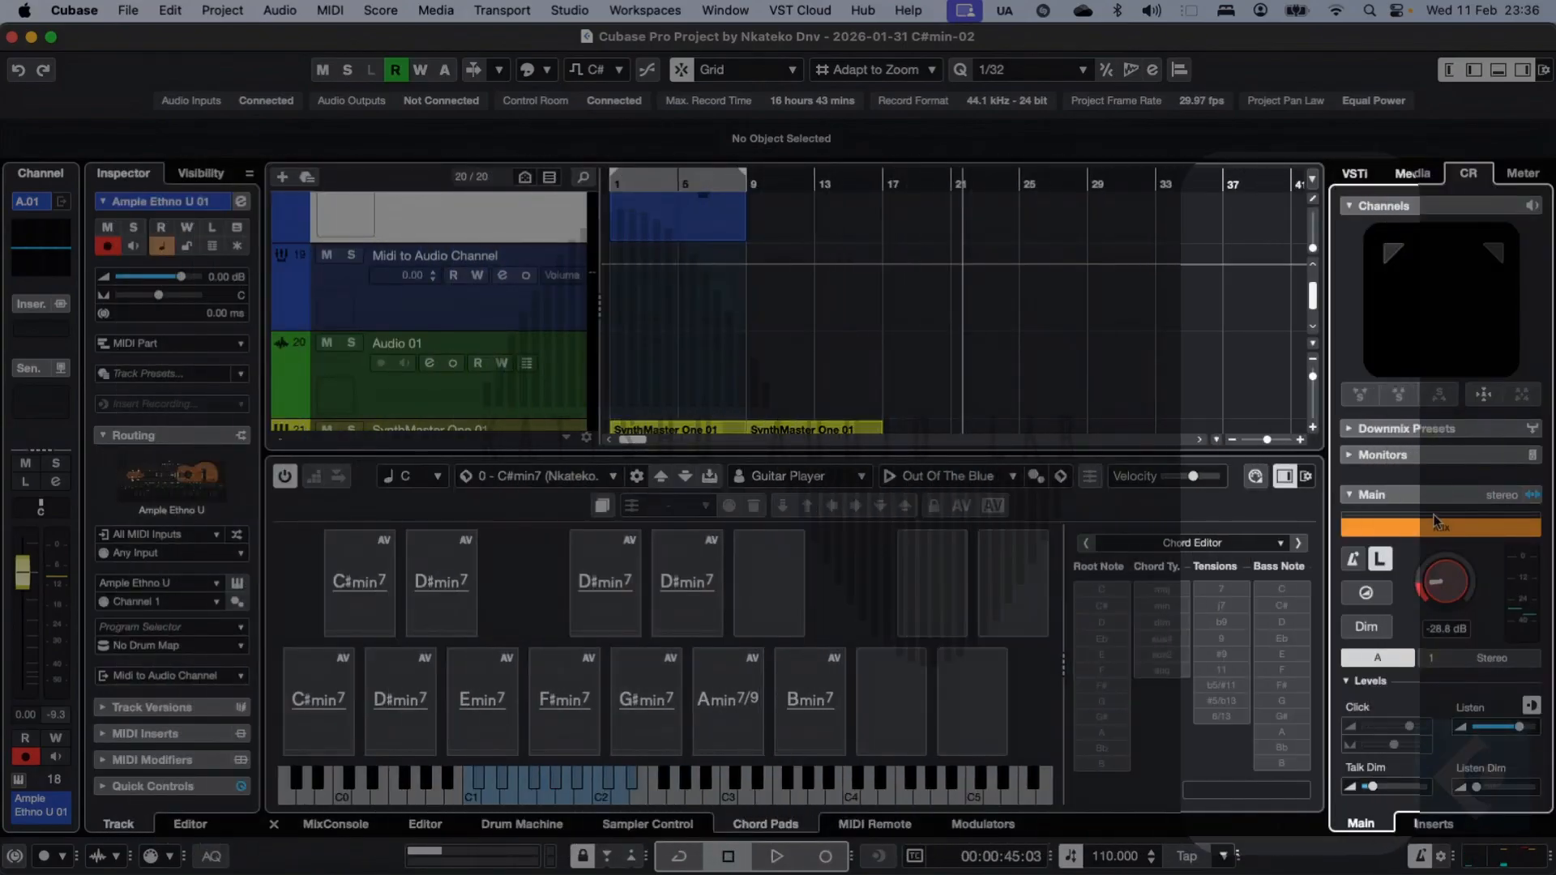
Step: Hide the right zone, lower zone, Inspector and channel strip so only the arrangement remains
click(1522, 72)
click(1497, 72)
click(1475, 73)
click(1449, 73)
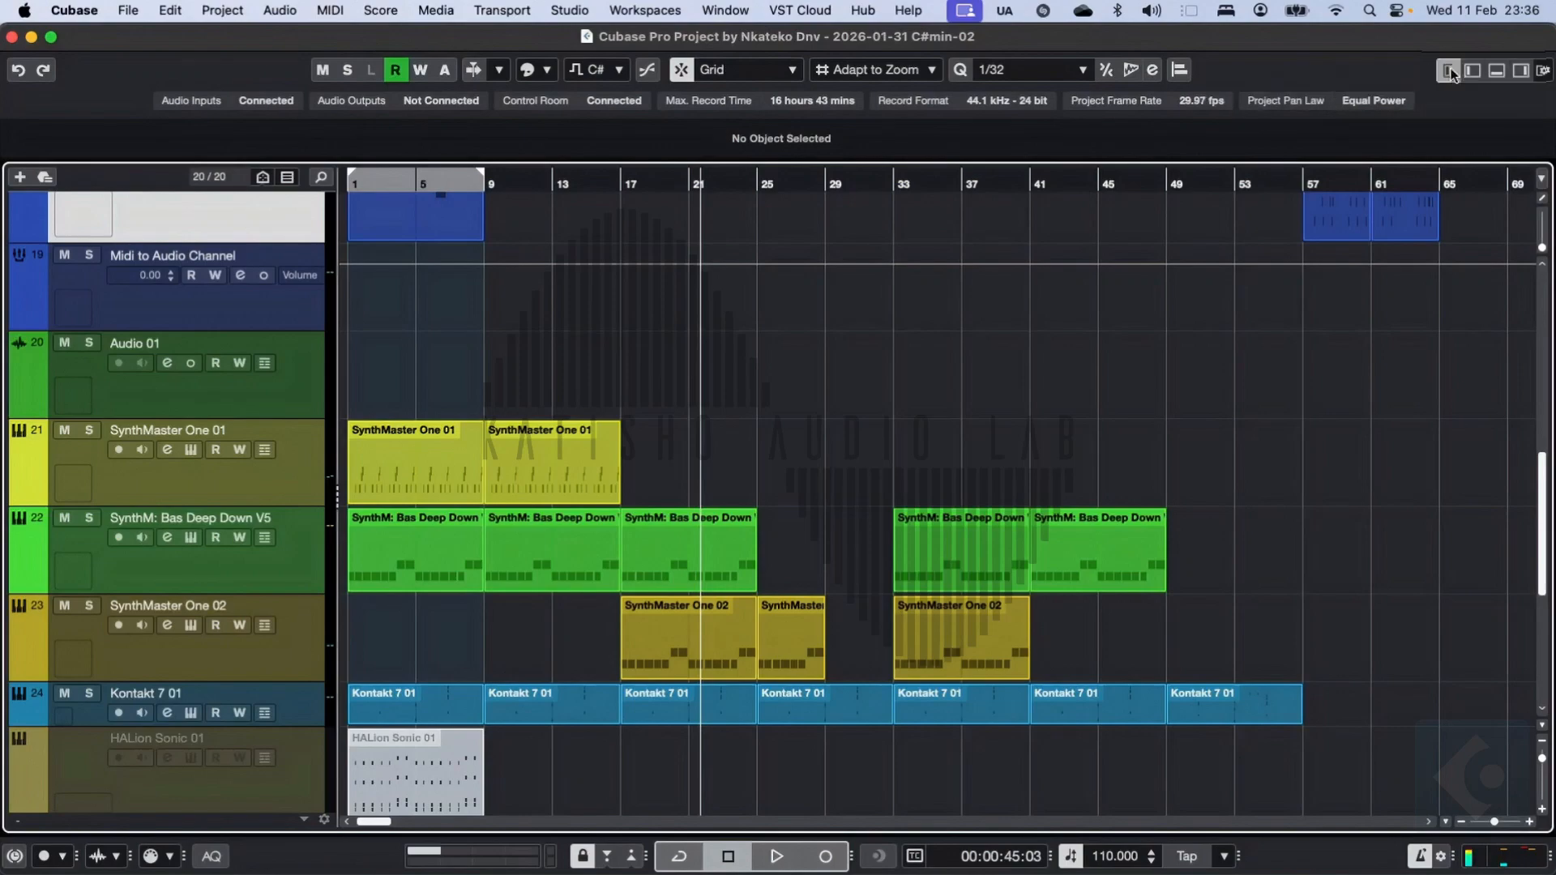
Step: Bring back all four zones: channel strip, Inspector, lower zone and right zone
click(1449, 72)
click(1521, 73)
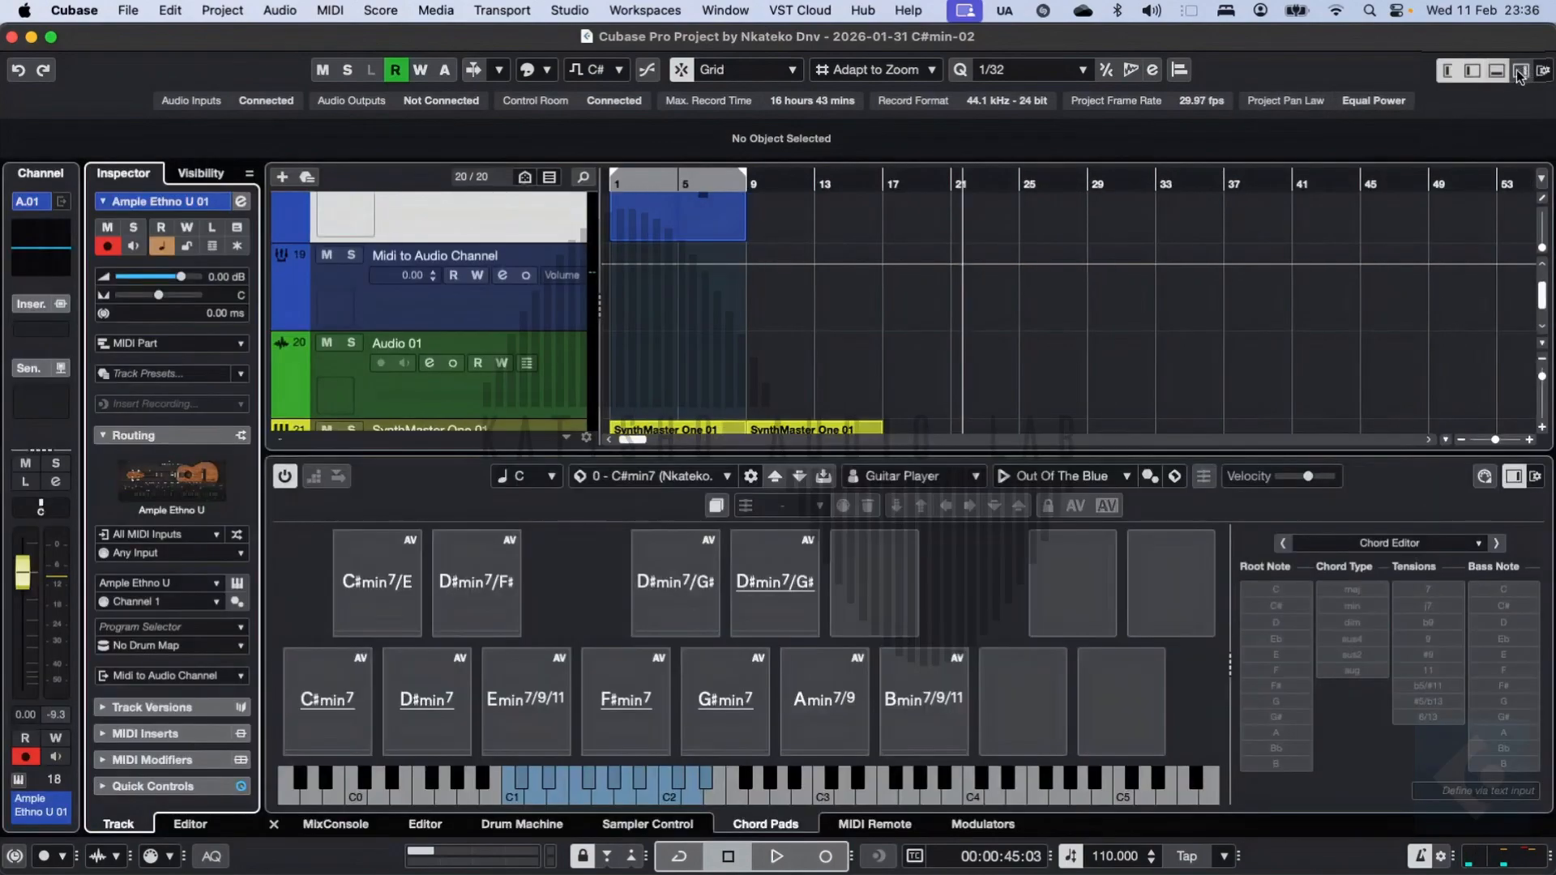
click(1521, 72)
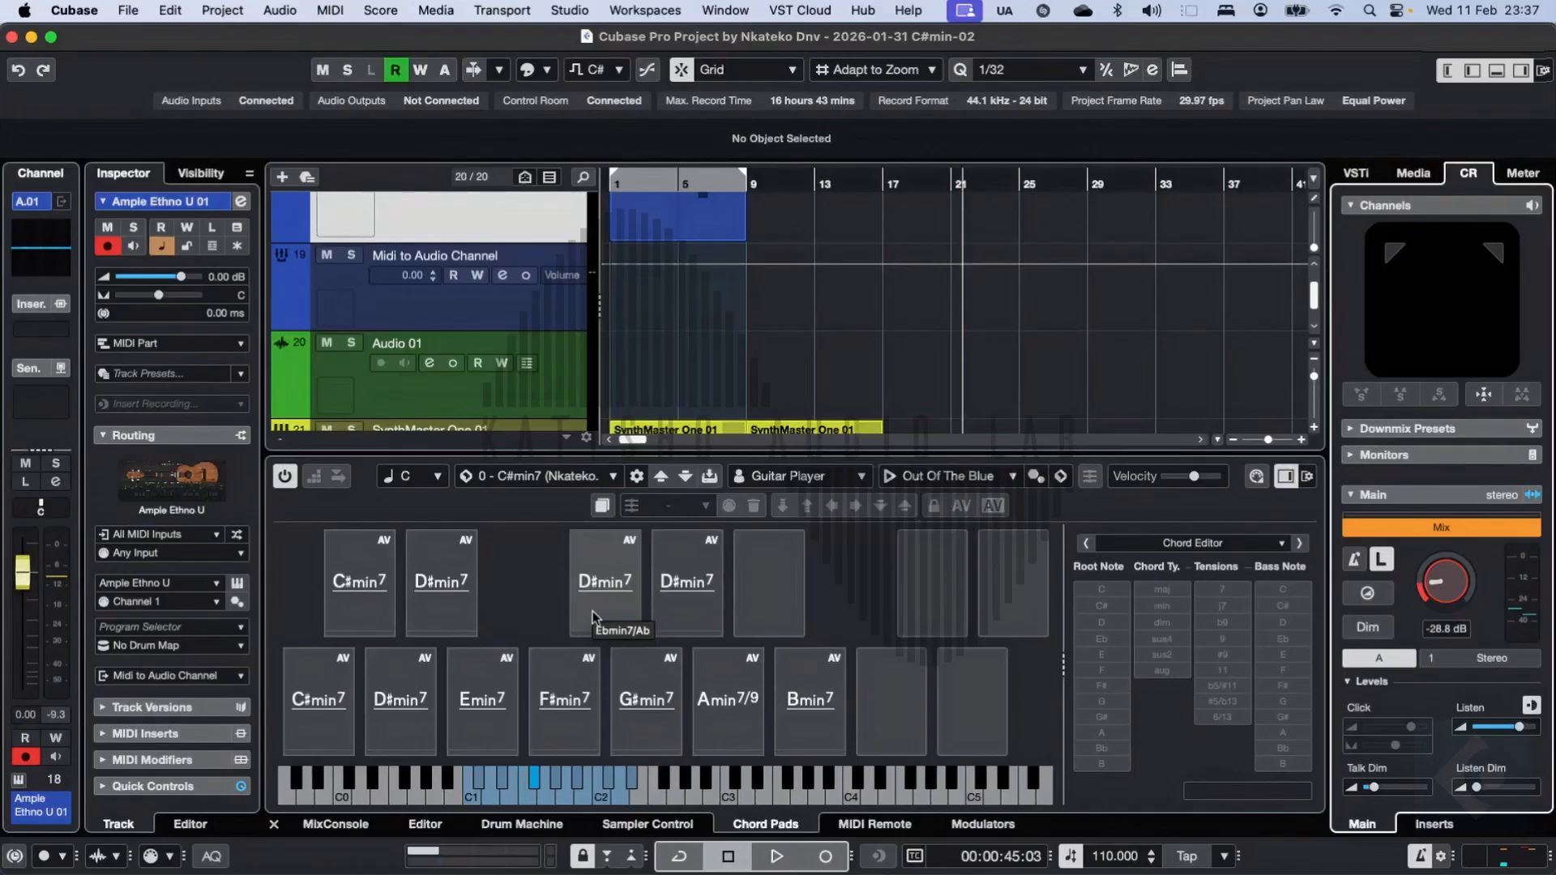
Step: Open the first MIDI part of the SynthM: Bas Deep Down V5 track in the lower-zone editor
scroll(787, 373, down, 3)
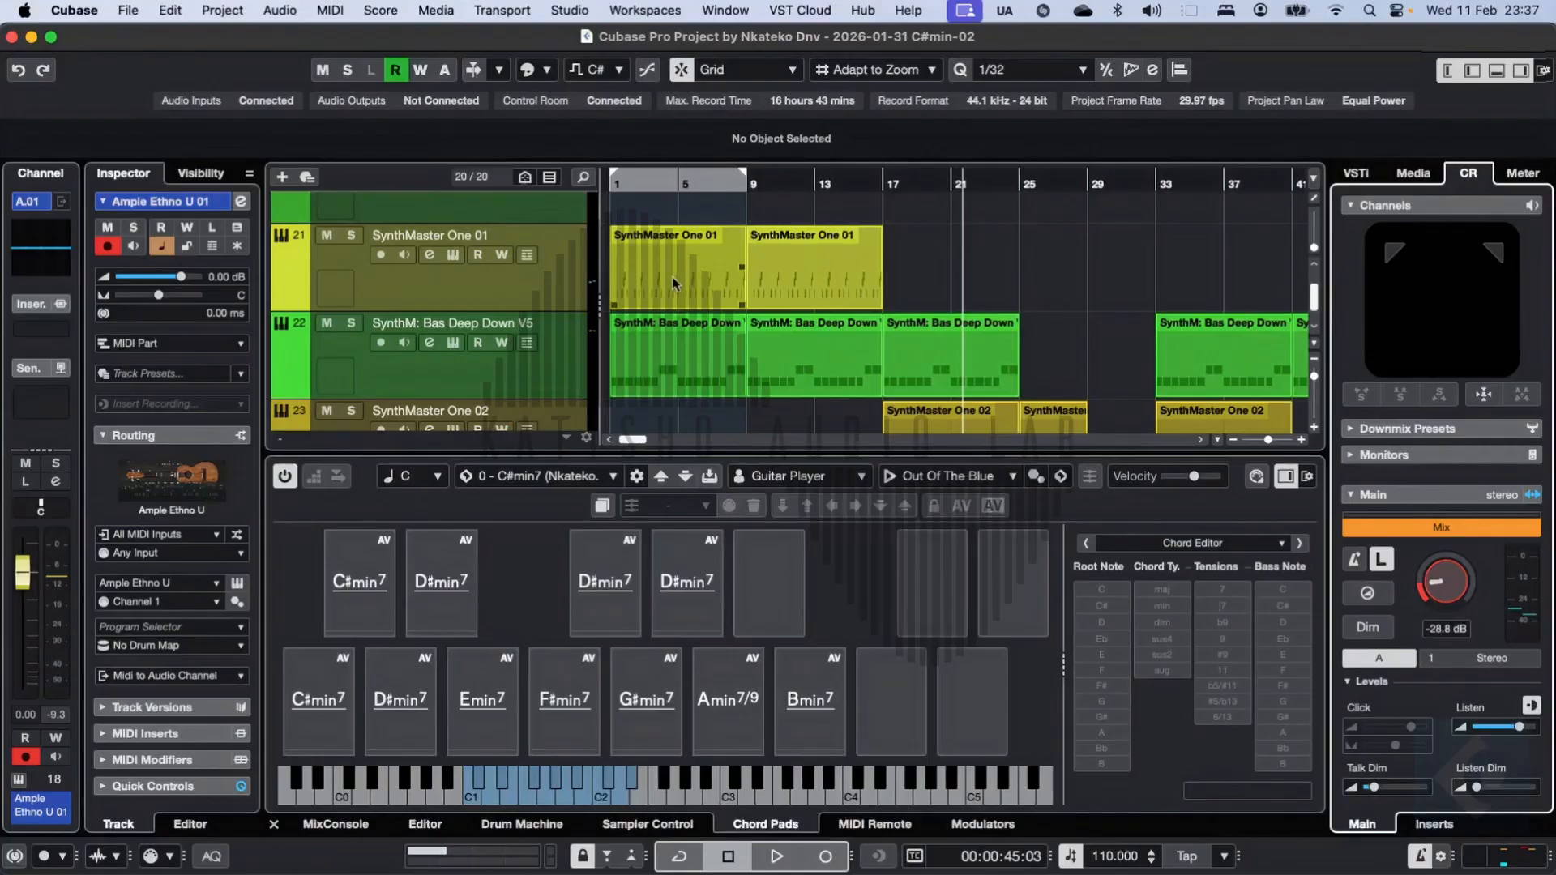
double_click(660, 381)
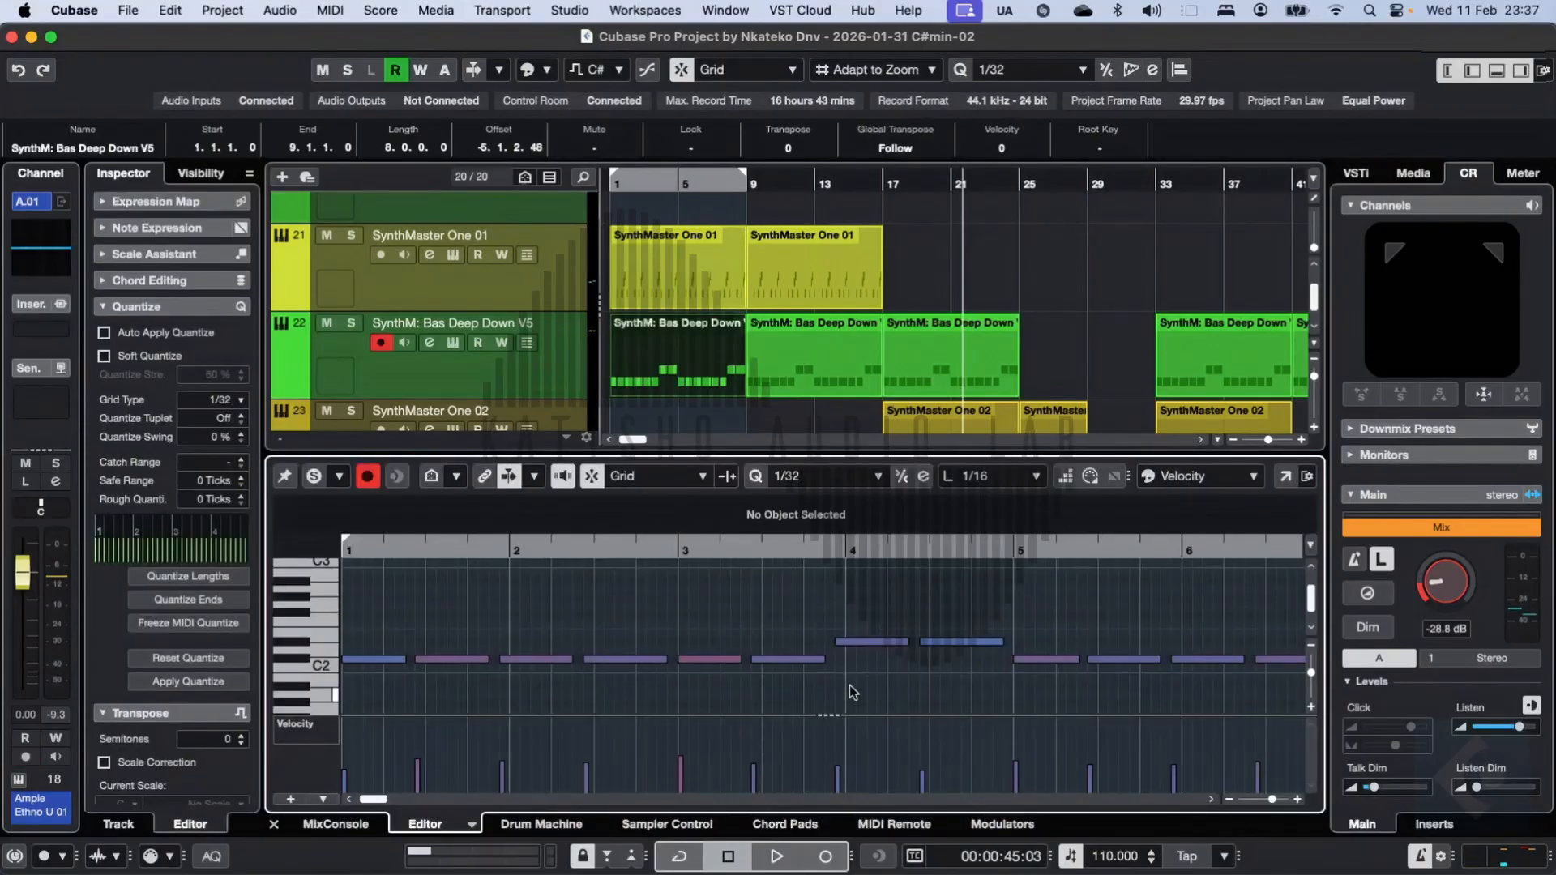
scroll(831, 302, down, 10)
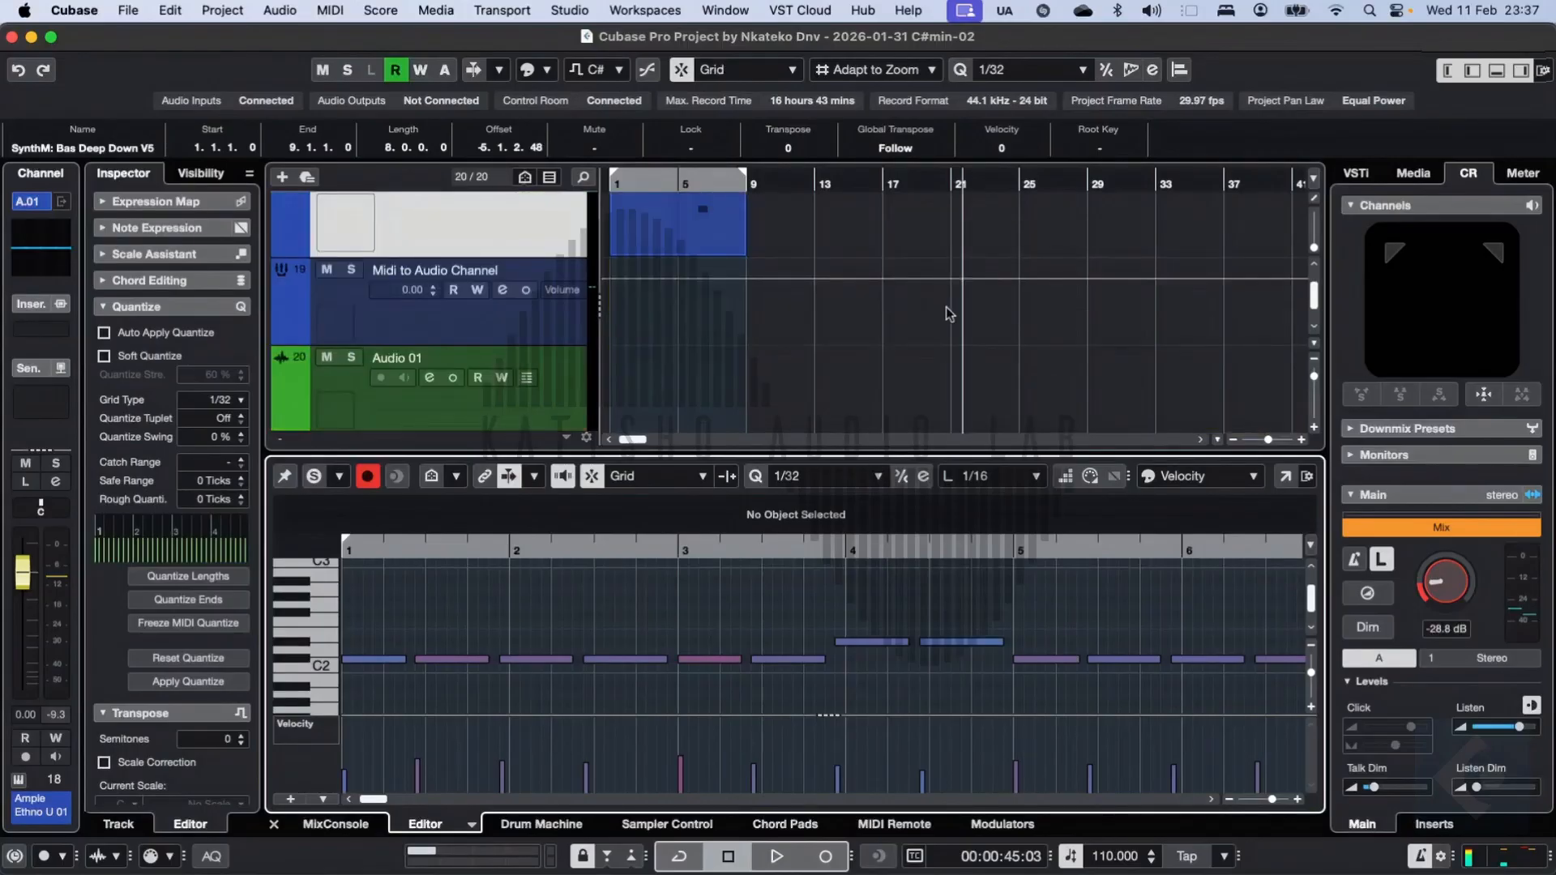
Step: View the first Sampler Track 01 audio clip in the lower-zone editor and select the Ample Ethno U 01 track
drag(1317, 307, 1316, 299)
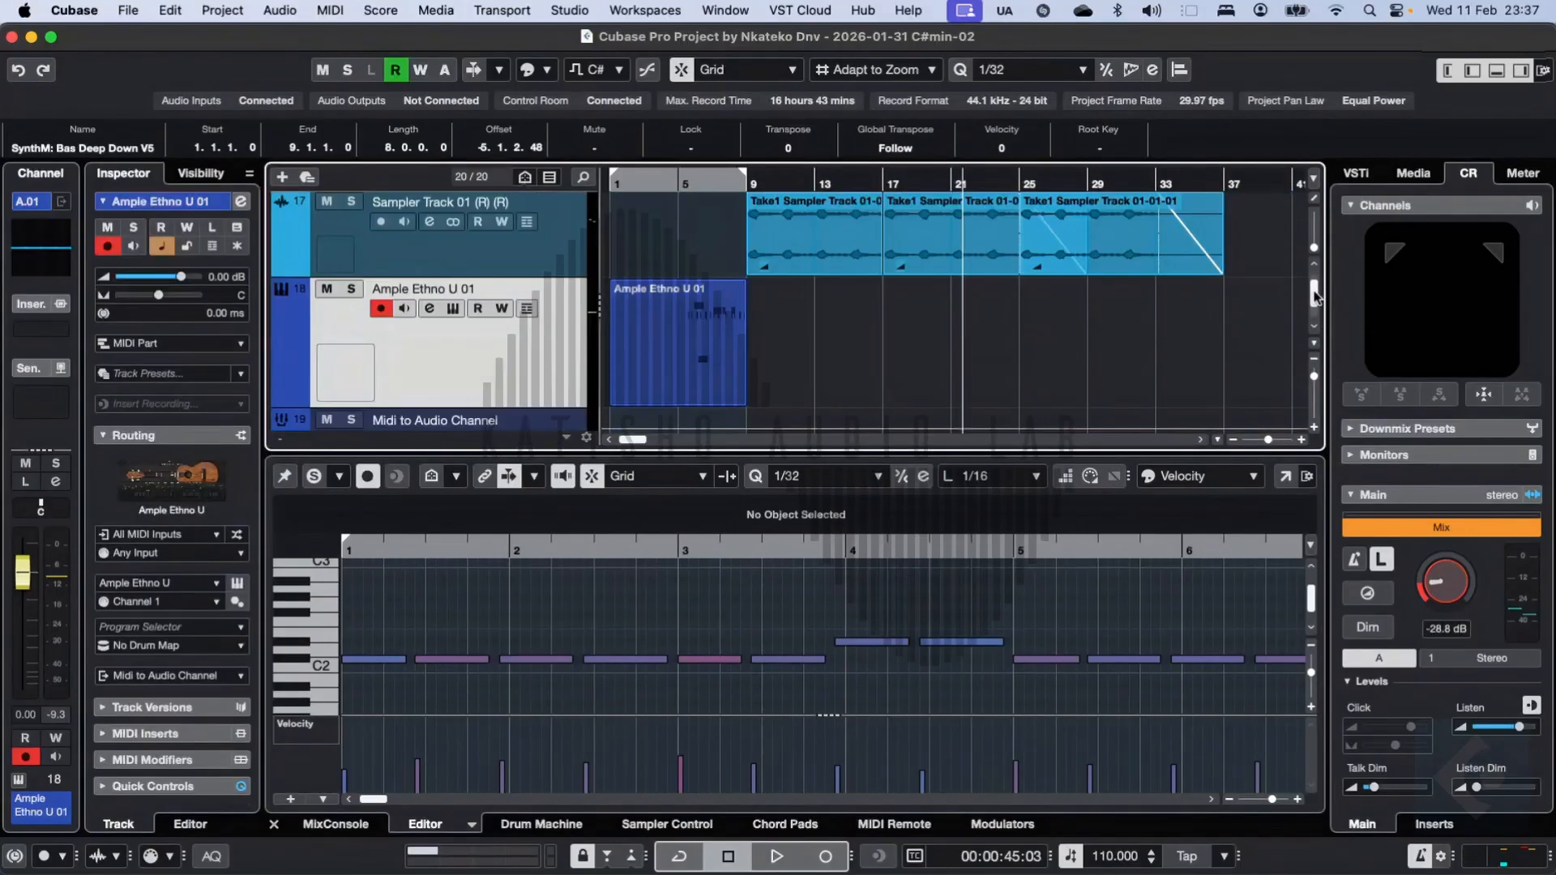
click(811, 251)
click(604, 653)
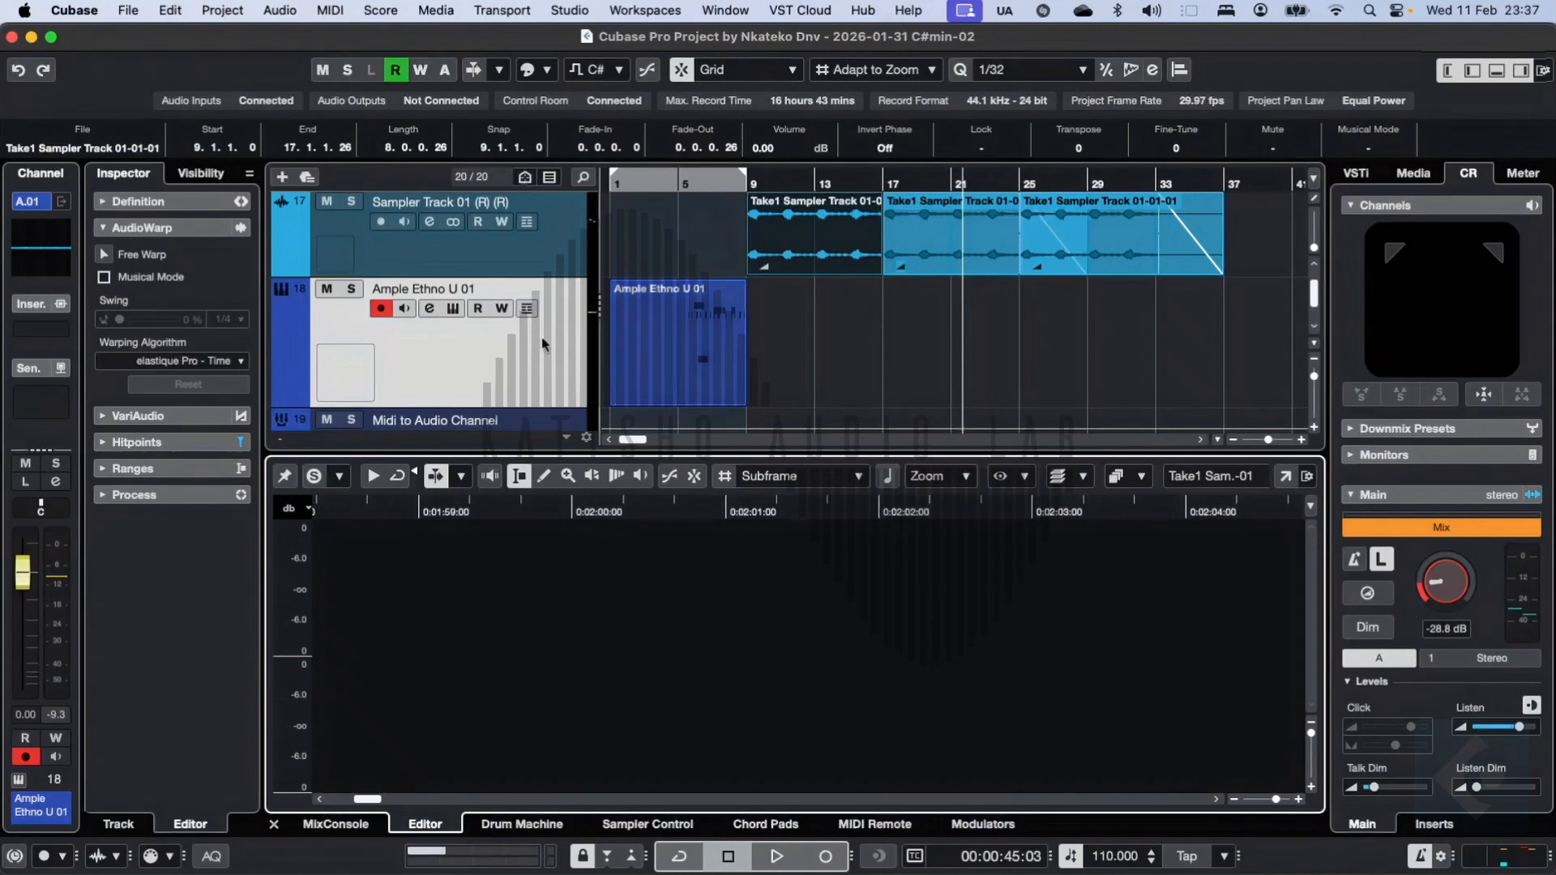
click(350, 351)
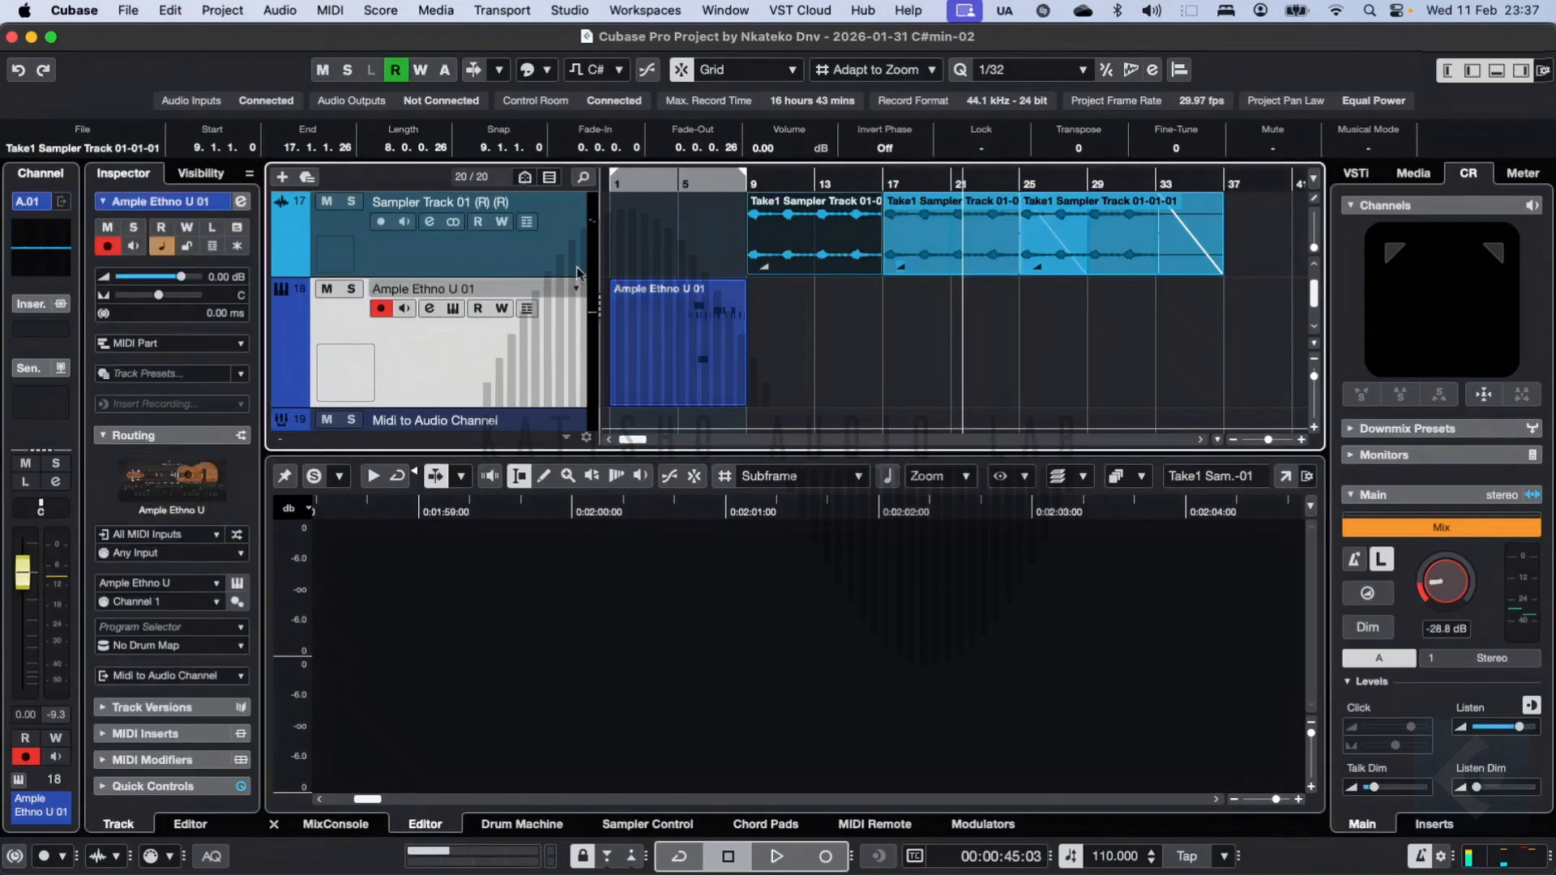
Step: Collapse the Inspector, channel strip, lower zone and right zone to expand the arrangement
click(1473, 71)
click(1449, 70)
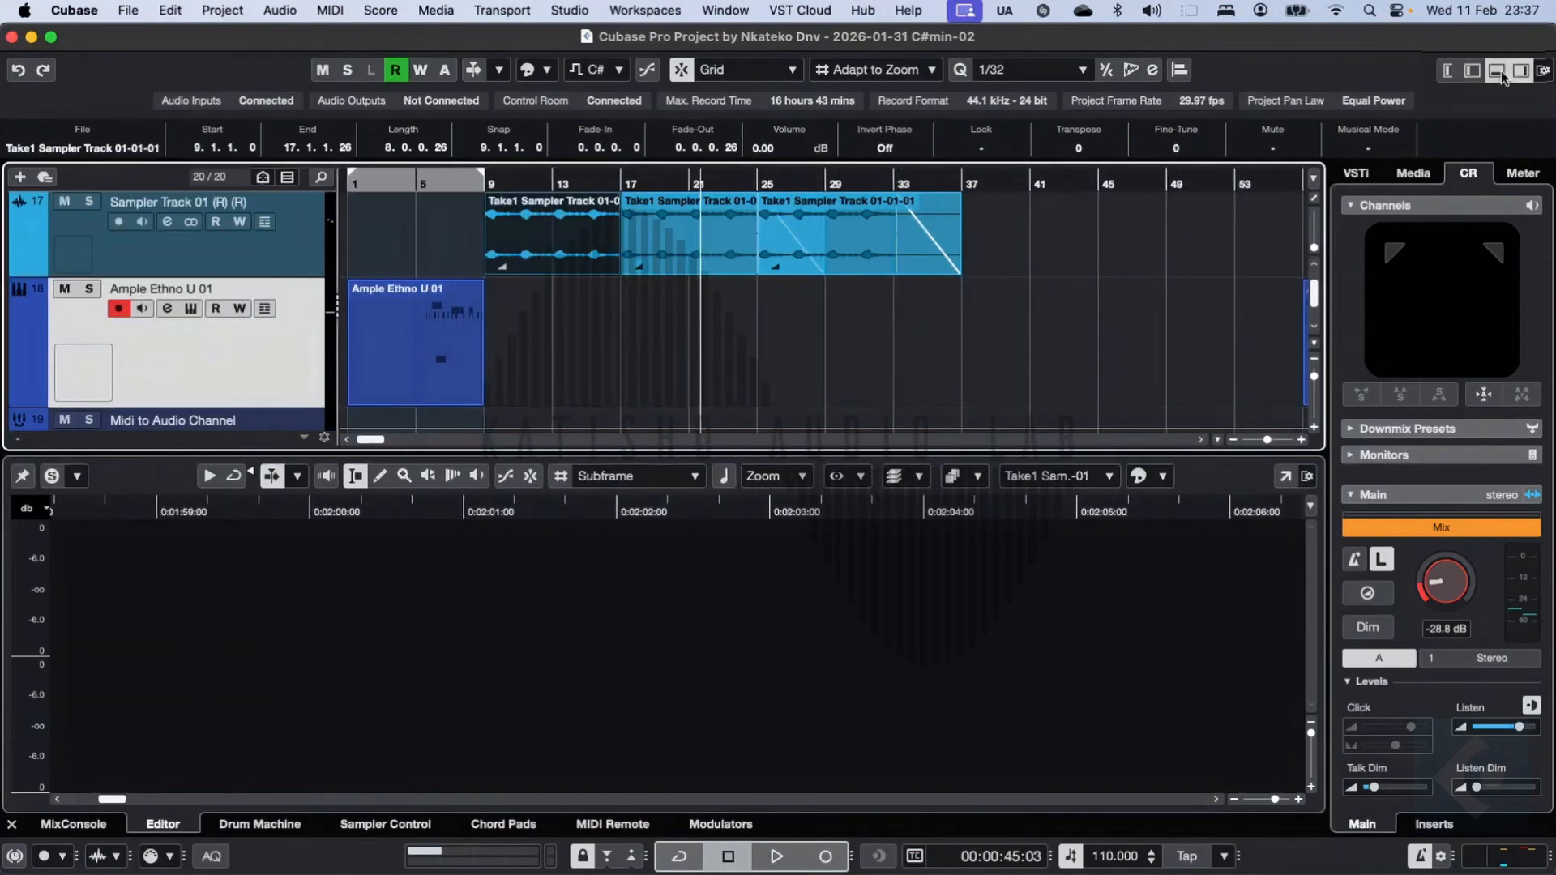
click(1497, 71)
click(1522, 71)
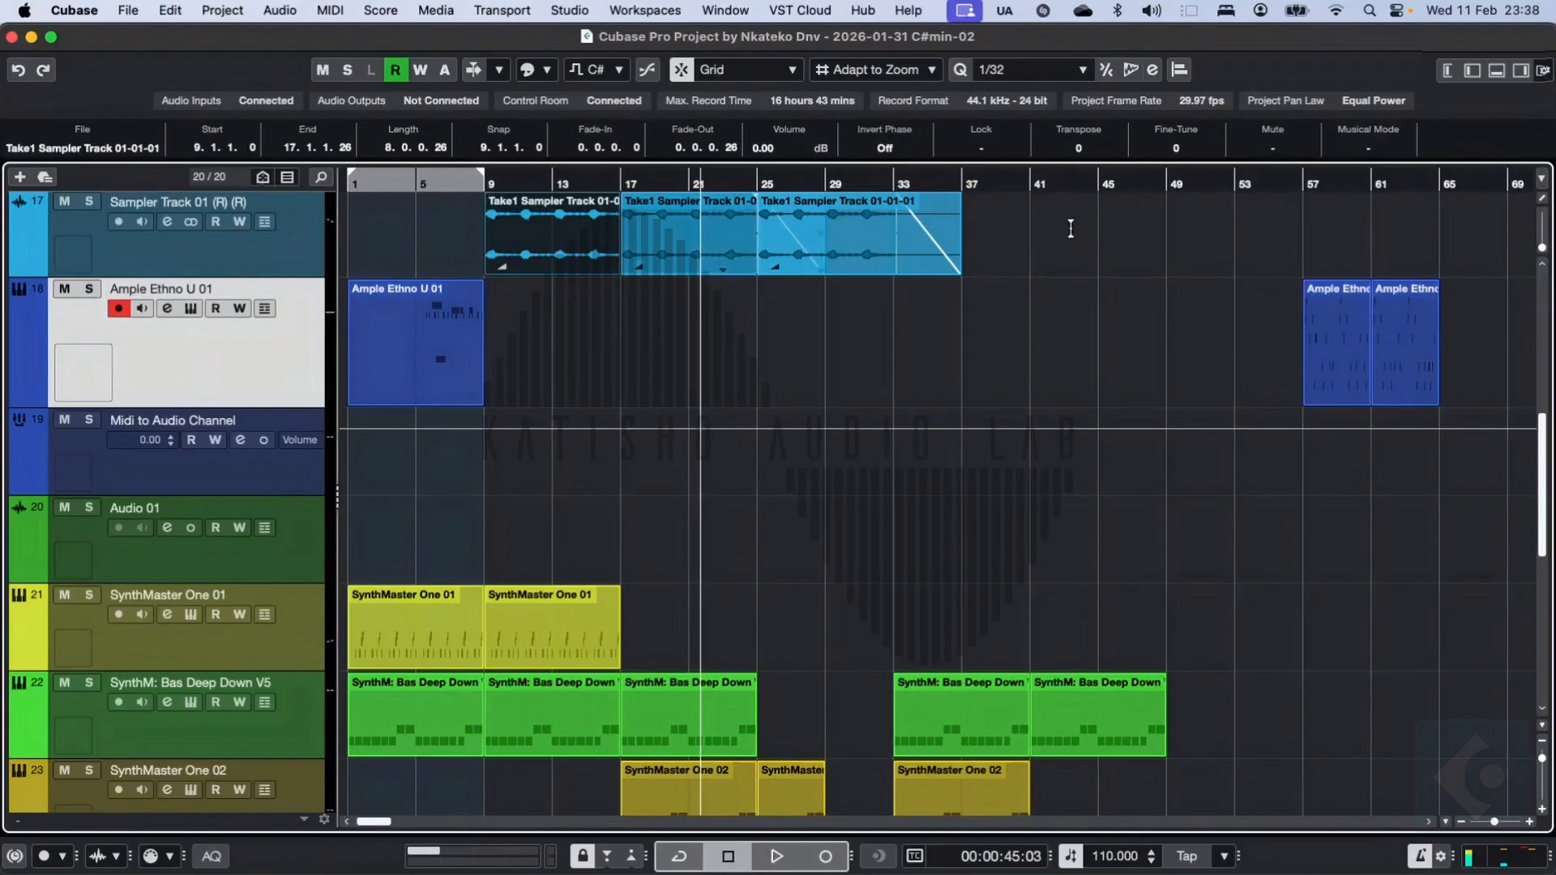
Step: Restore the Inspector, channel strip, lower zone and right zone to the project layout
click(1472, 72)
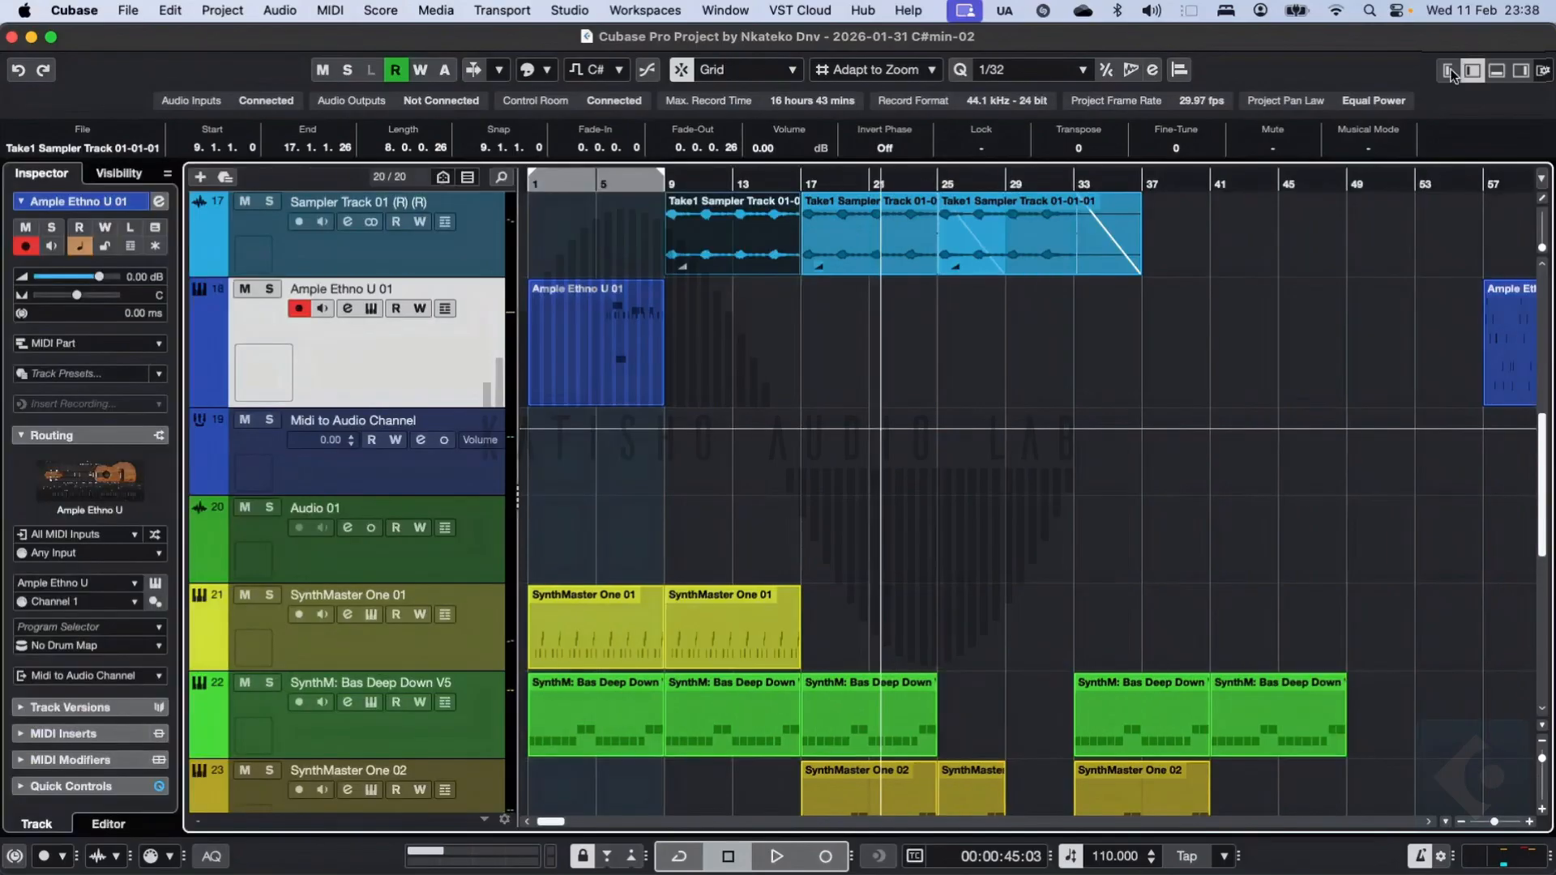
click(1448, 72)
click(1497, 71)
click(1520, 73)
click(1520, 73)
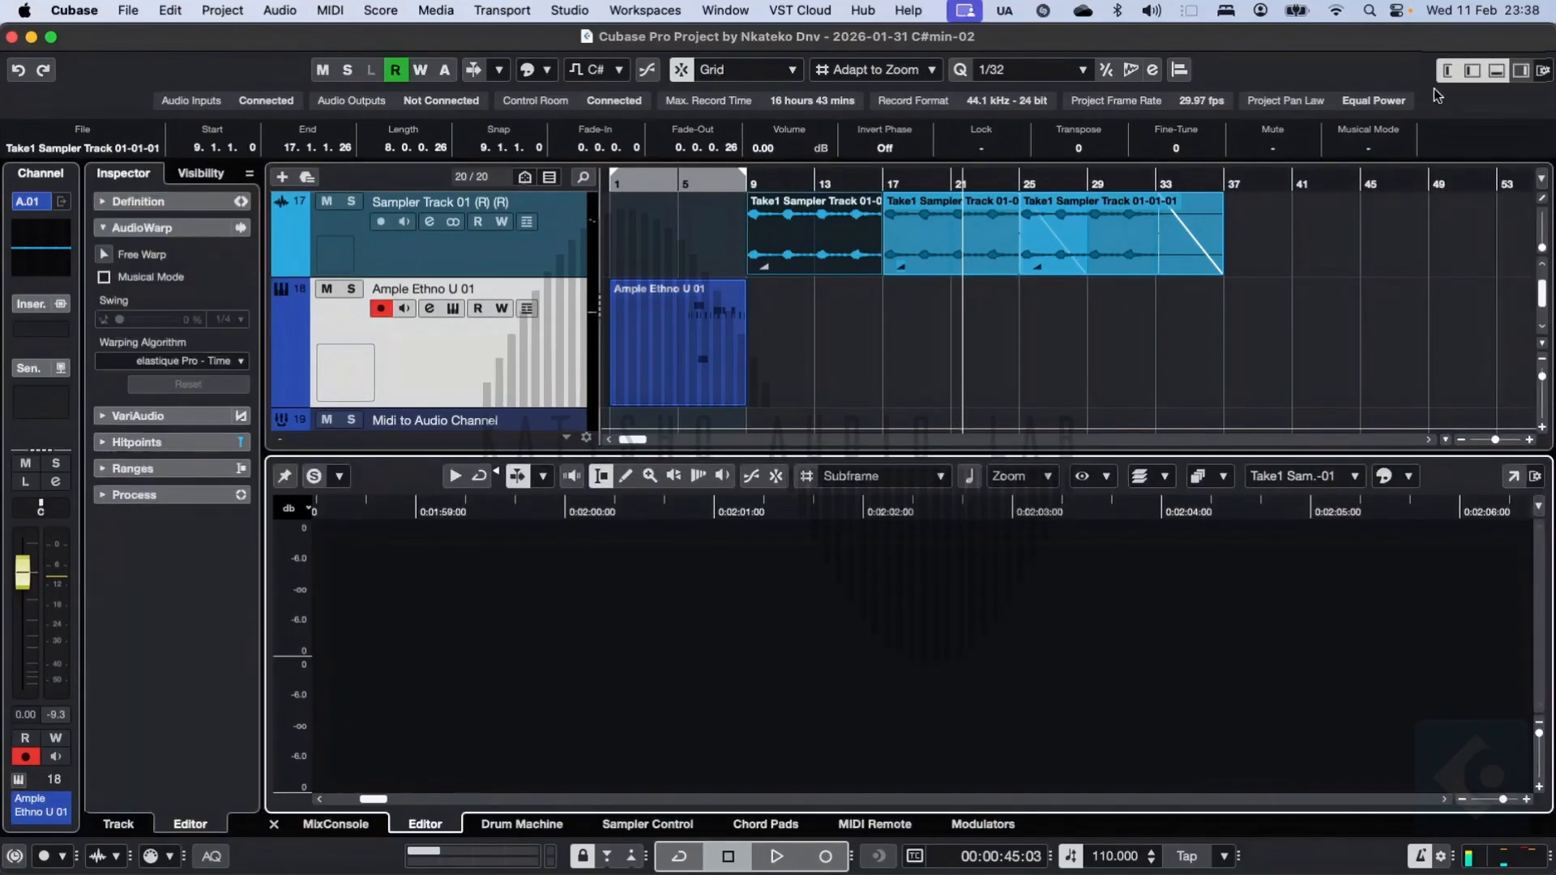
click(1520, 71)
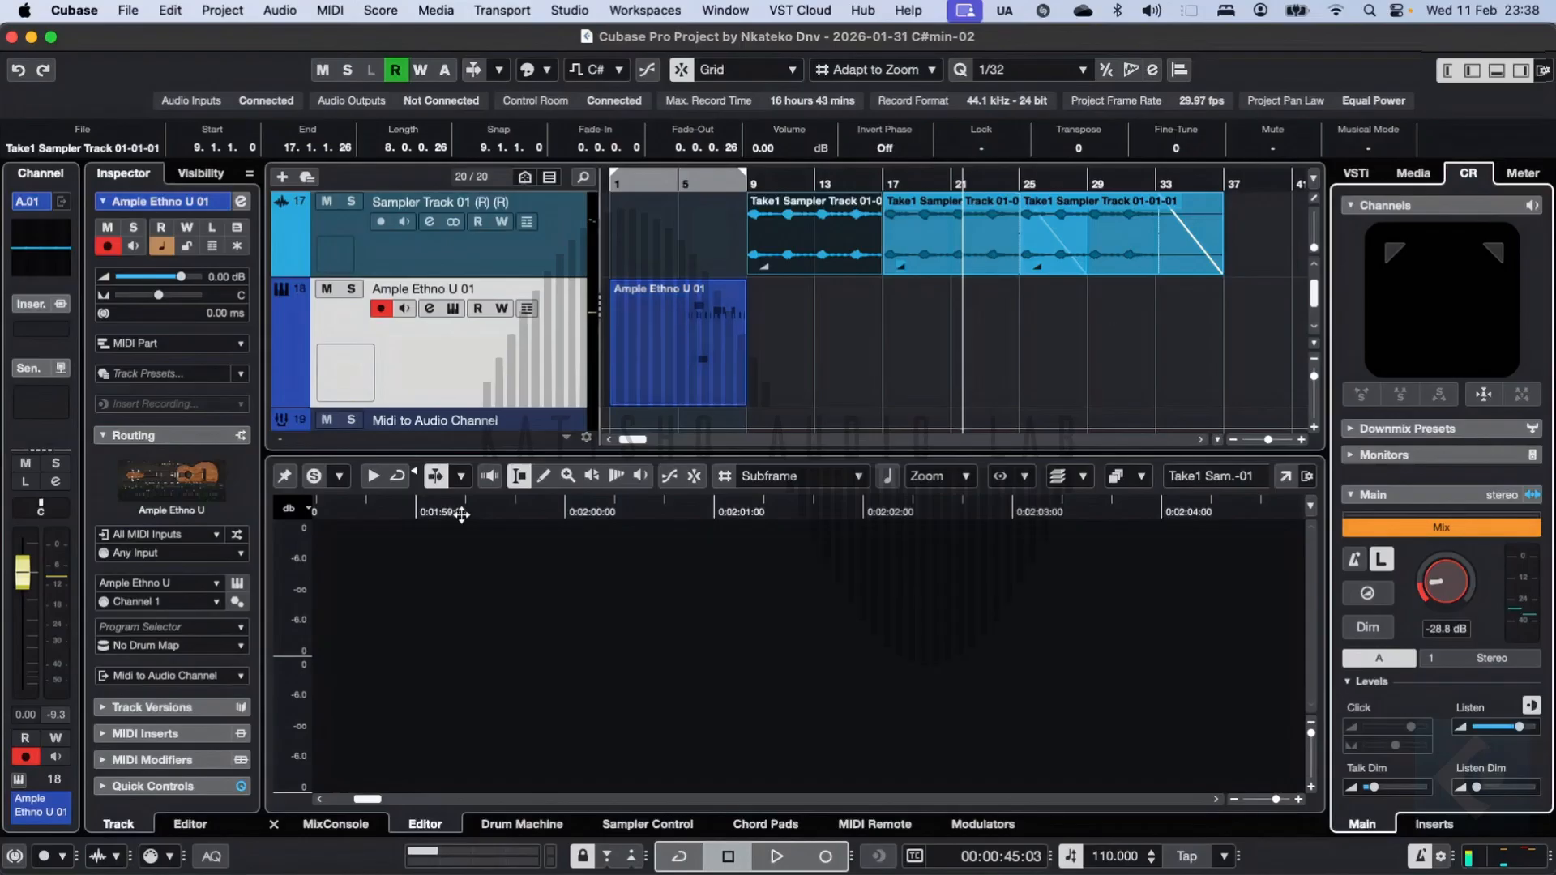
Step: Open the first Ample Ethno U 01 MIDI part in the lower-zone editor and select its notes around bars 5 and 6
click(468, 347)
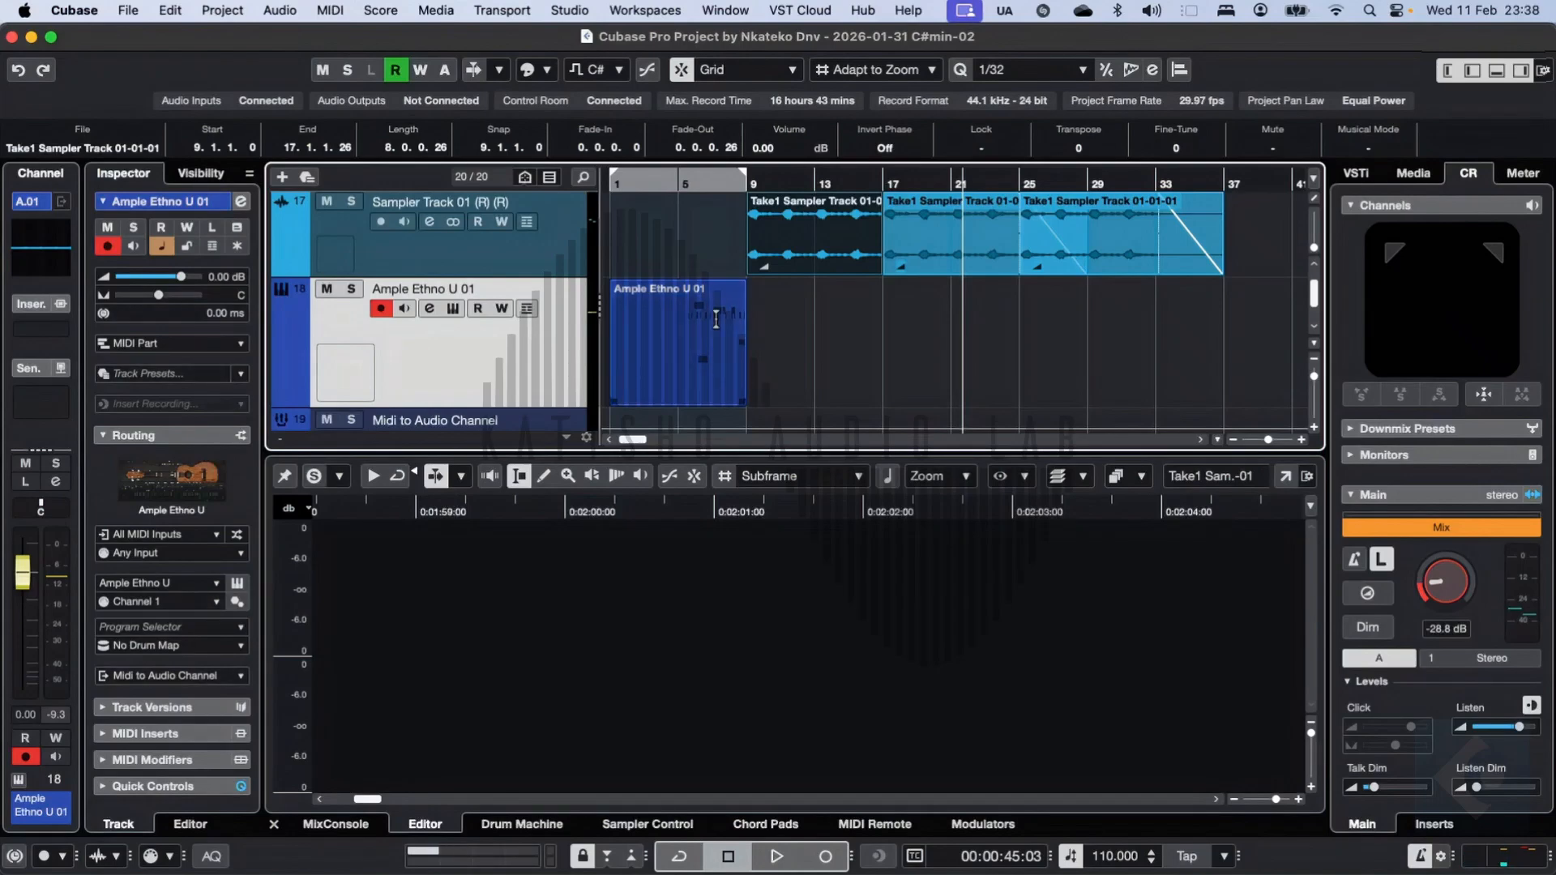
double_click(689, 395)
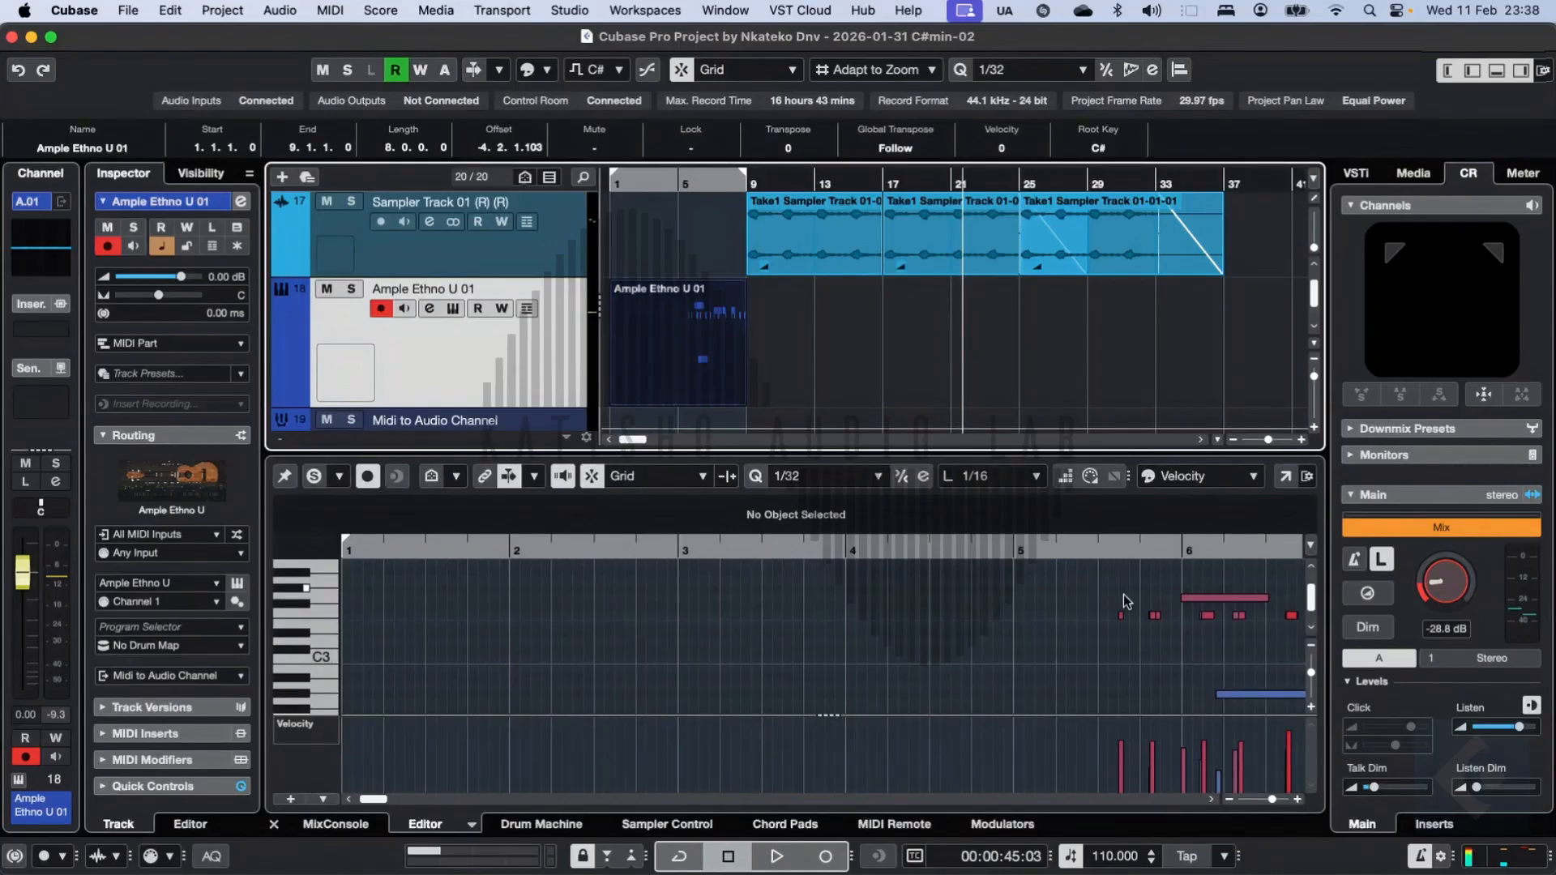
drag(1029, 585, 1232, 690)
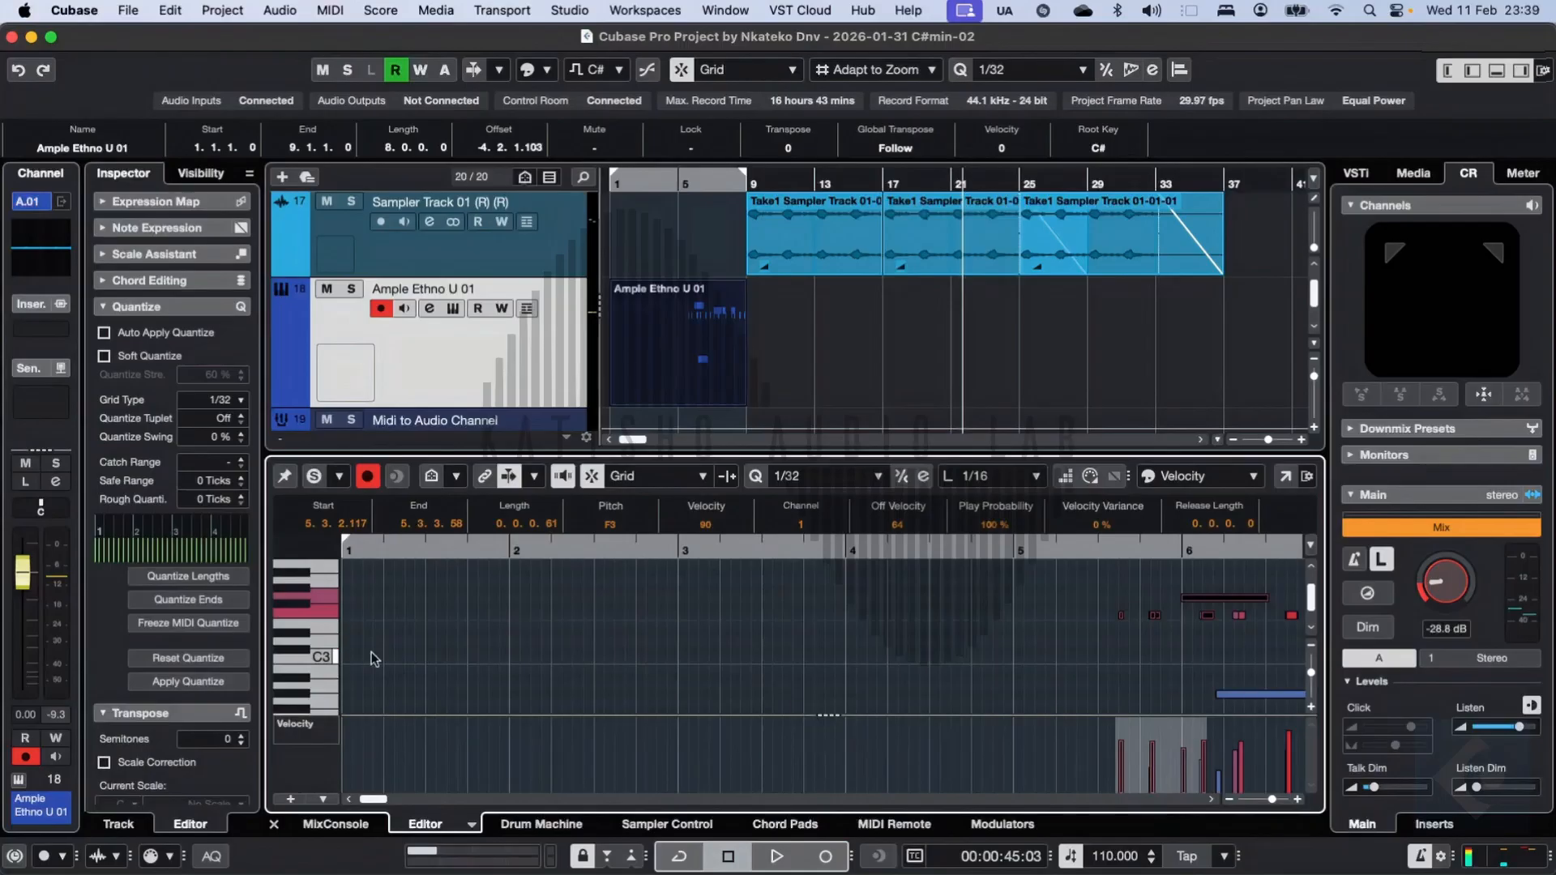
Step: Look through the Inspector's editor sections and expand Expression Map
scroll(246, 650, down, 3)
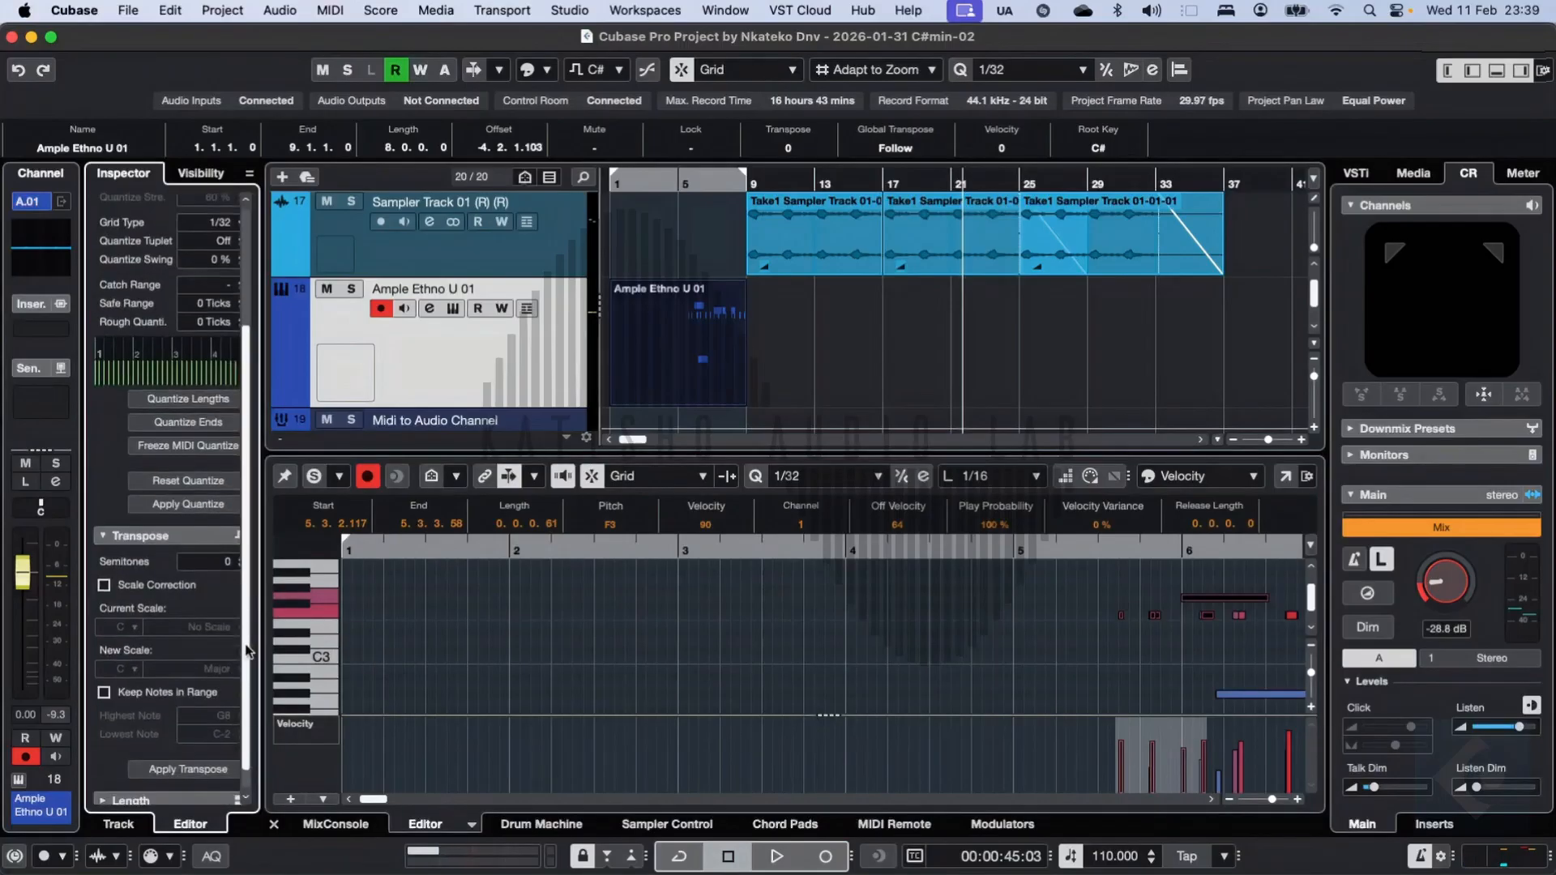
scroll(241, 694, up, 3)
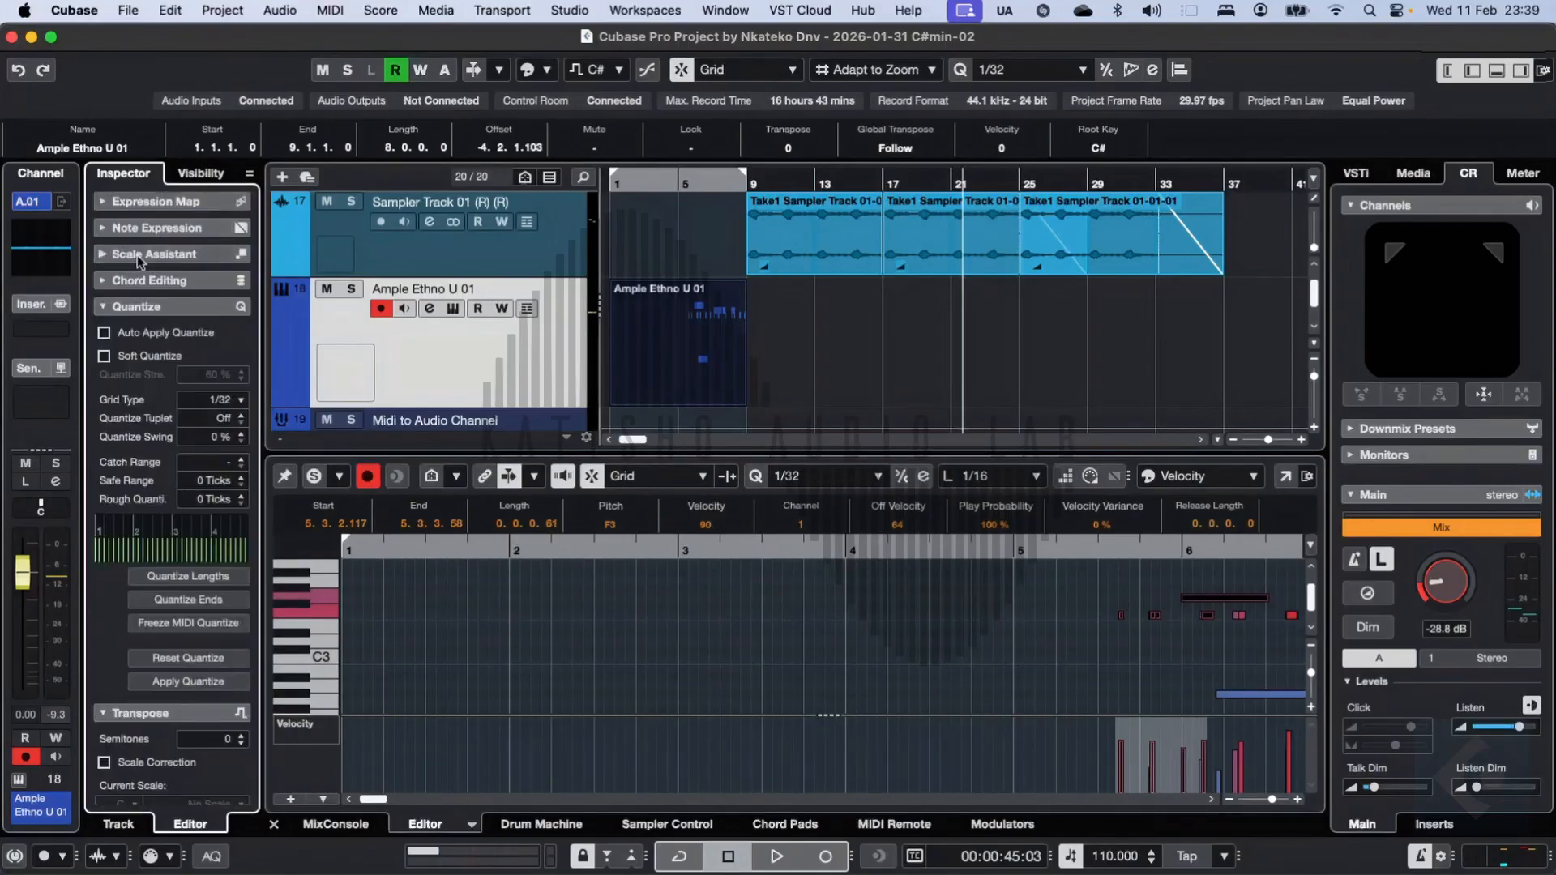
click(109, 202)
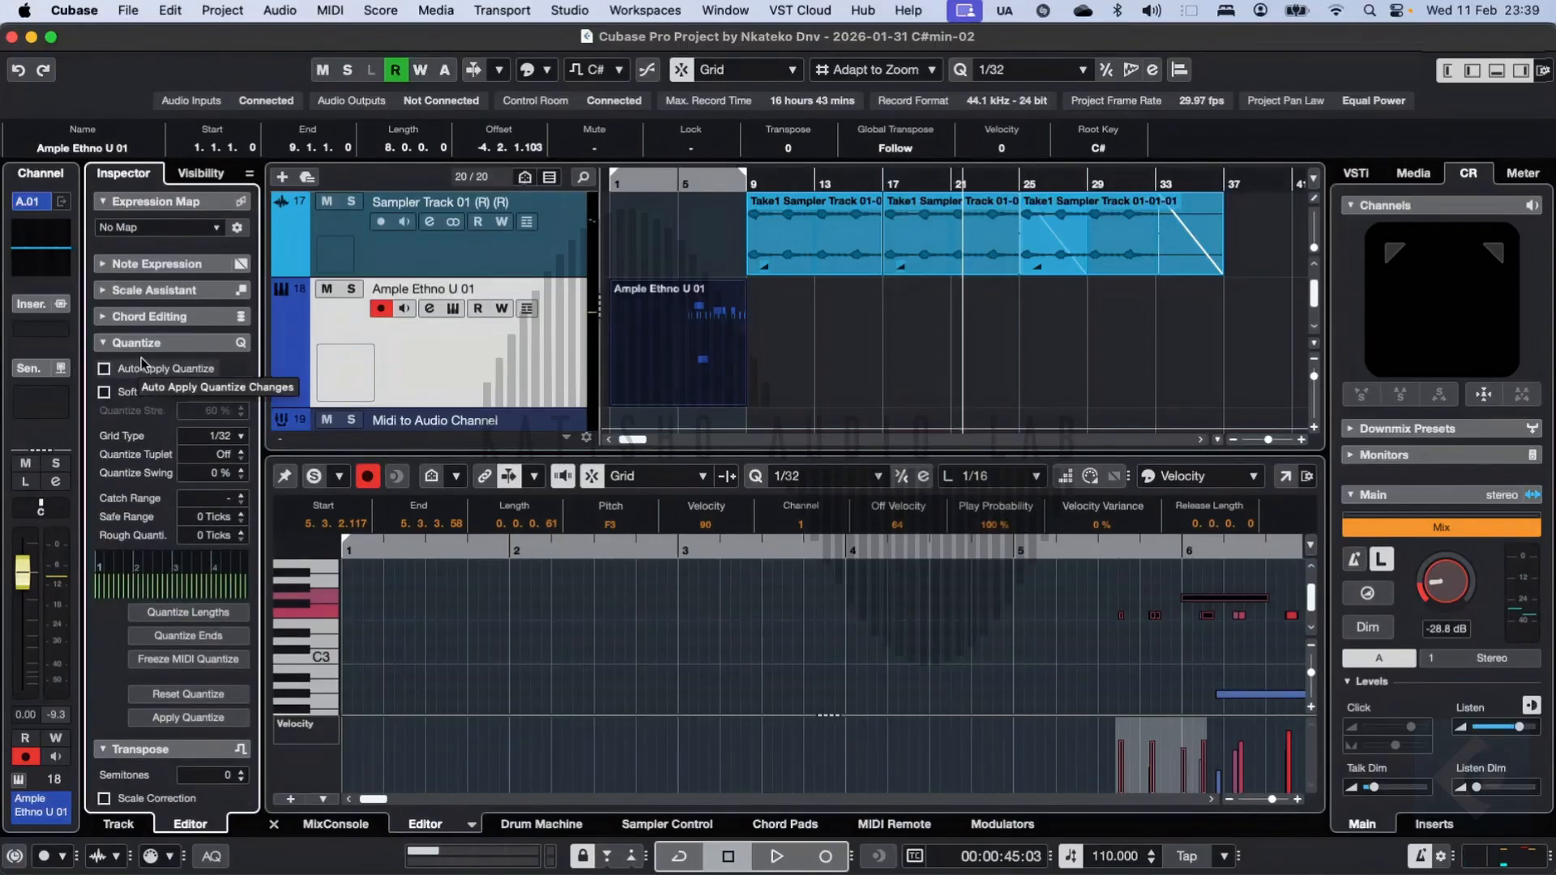
Step: Examine the Ample Ethno U 01 channel strip's insert and send slots and browse the available effect plug-ins
click(39, 805)
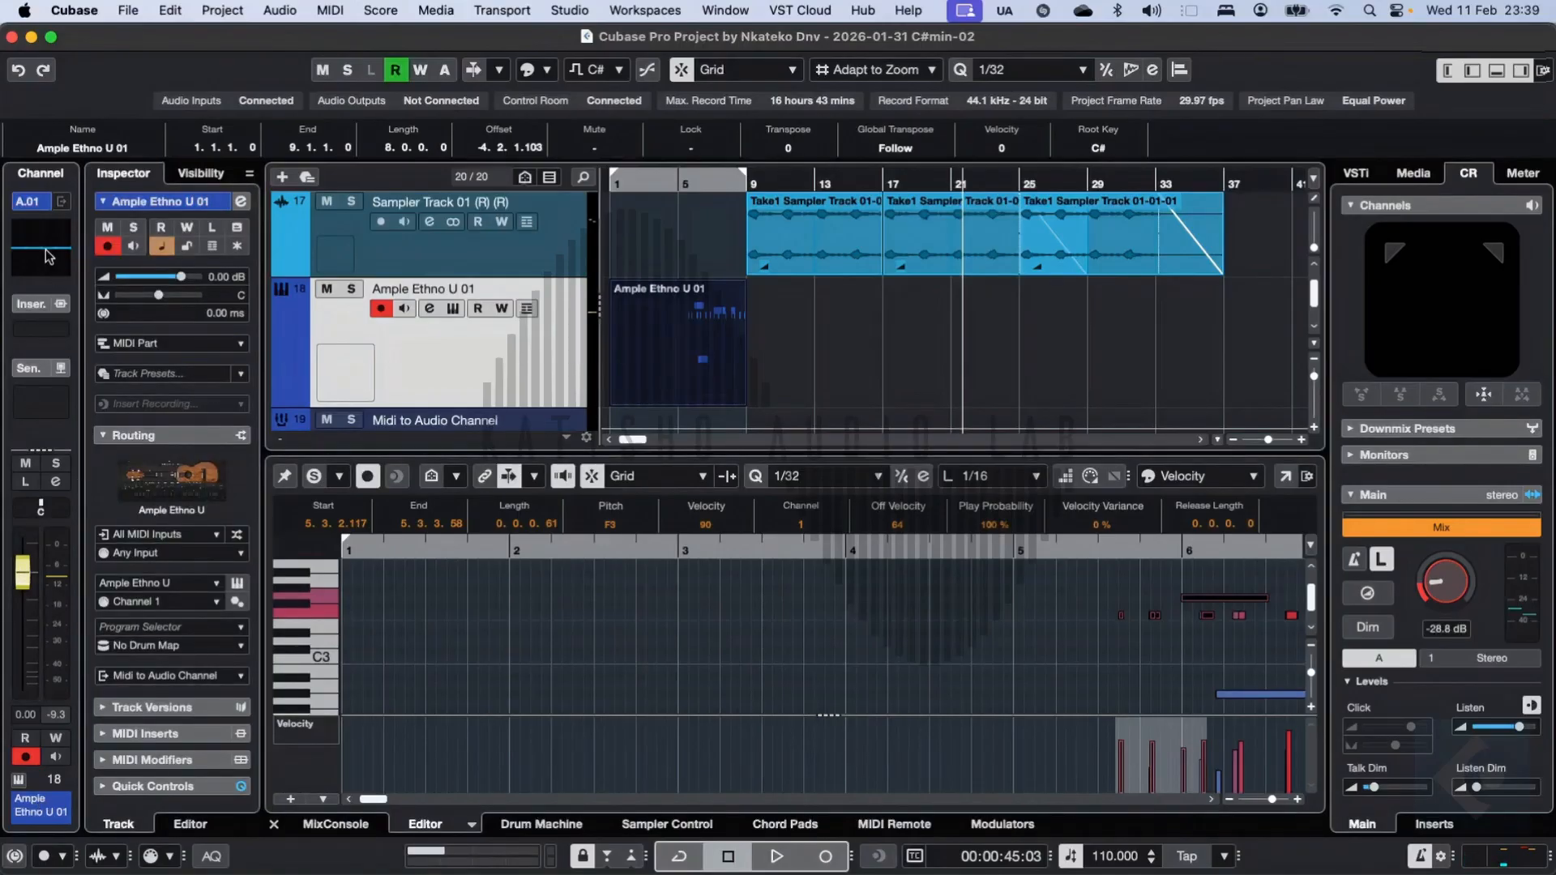
click(37, 375)
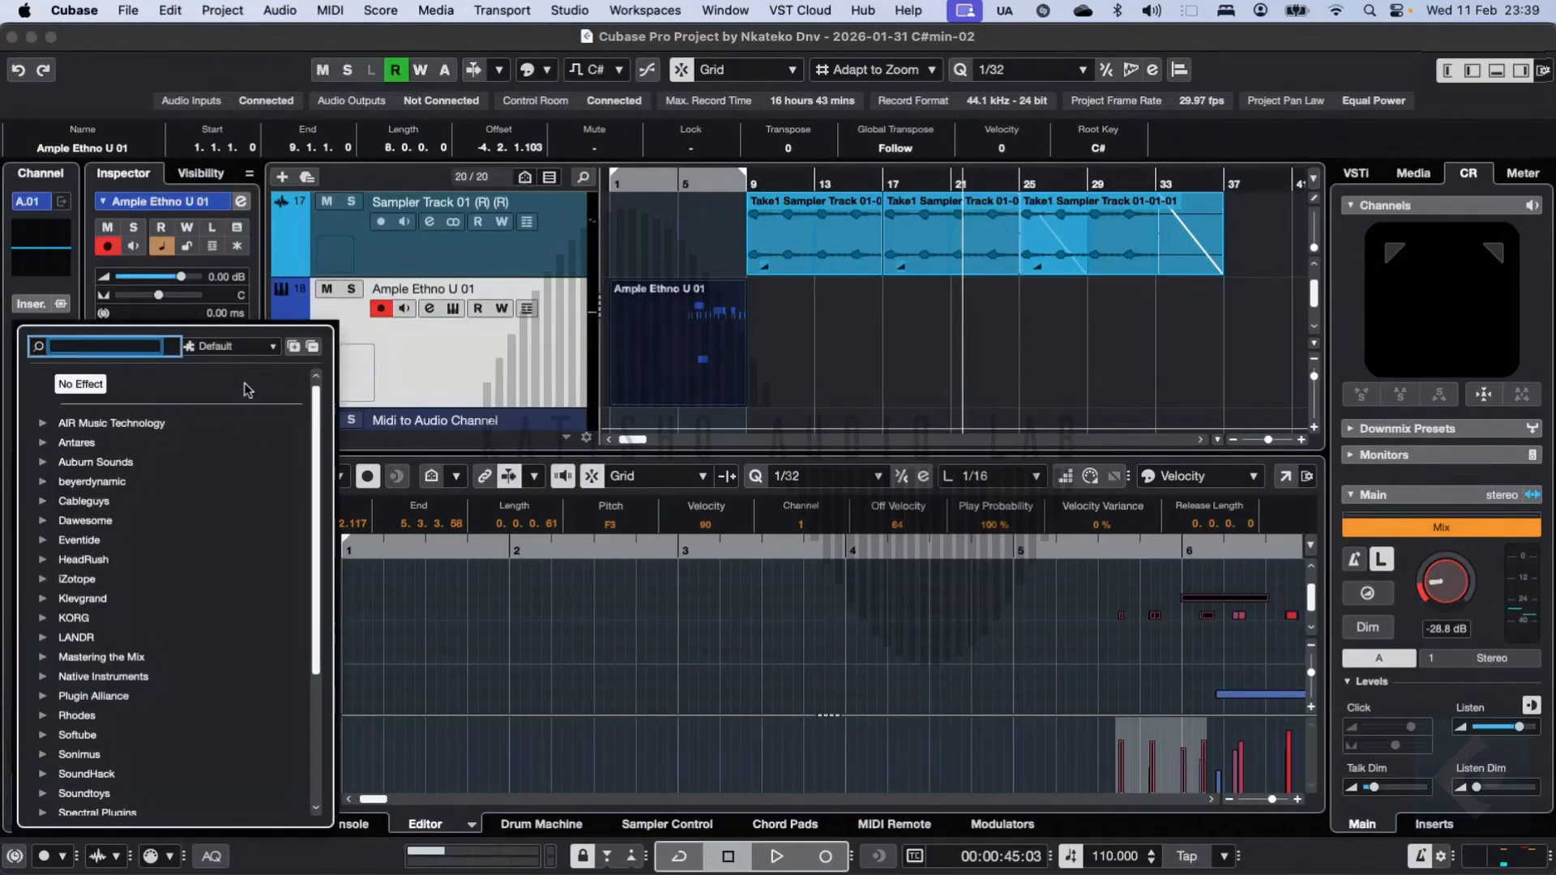
click(849, 335)
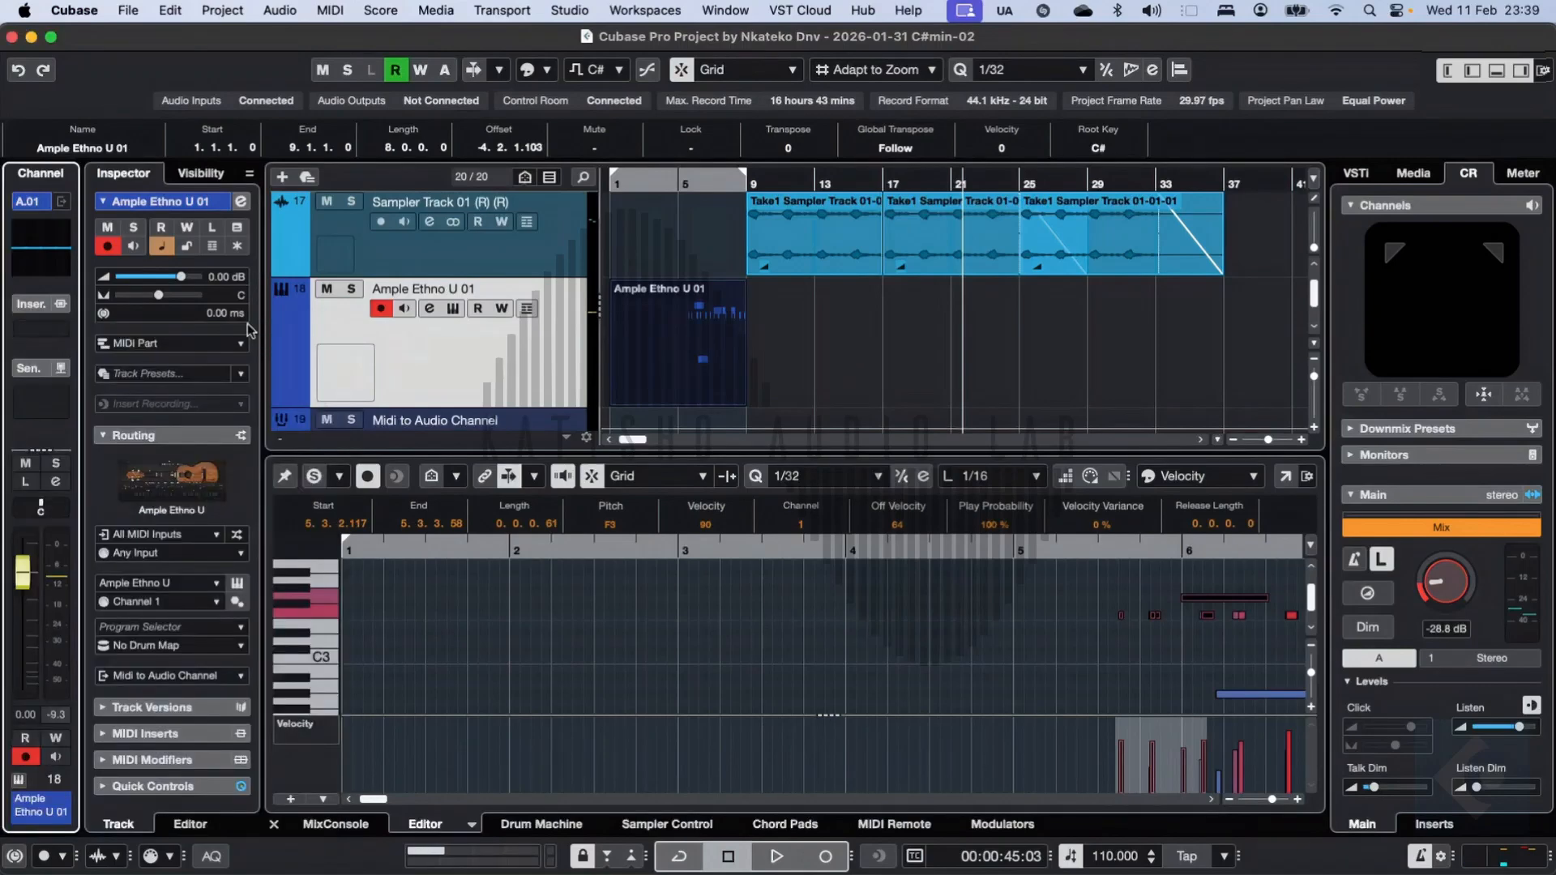
click(52, 332)
scroll(170, 632, down, 5)
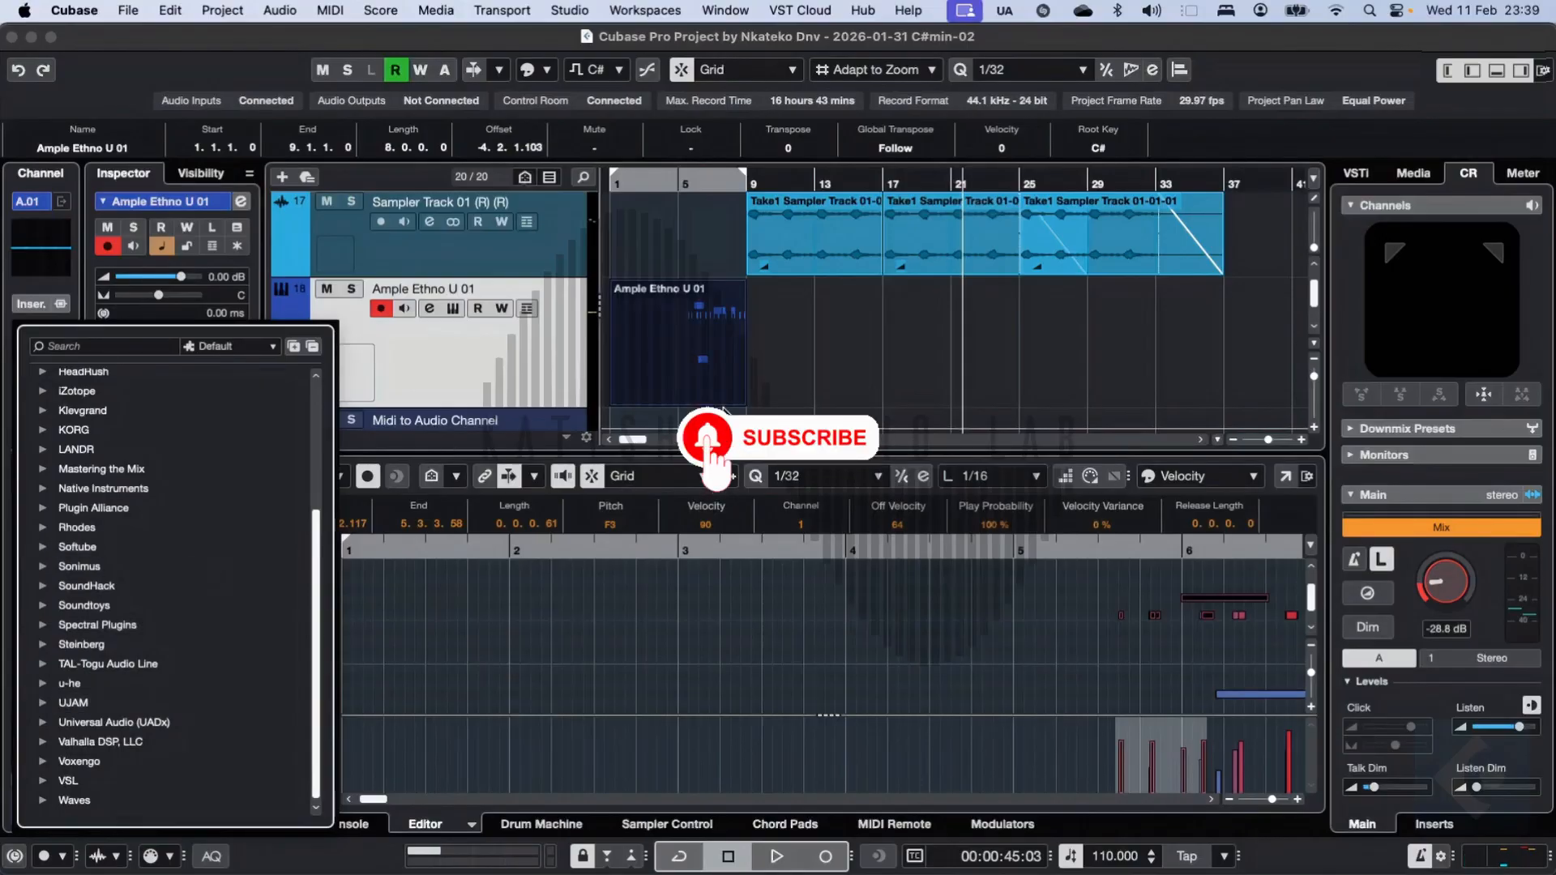
click(724, 411)
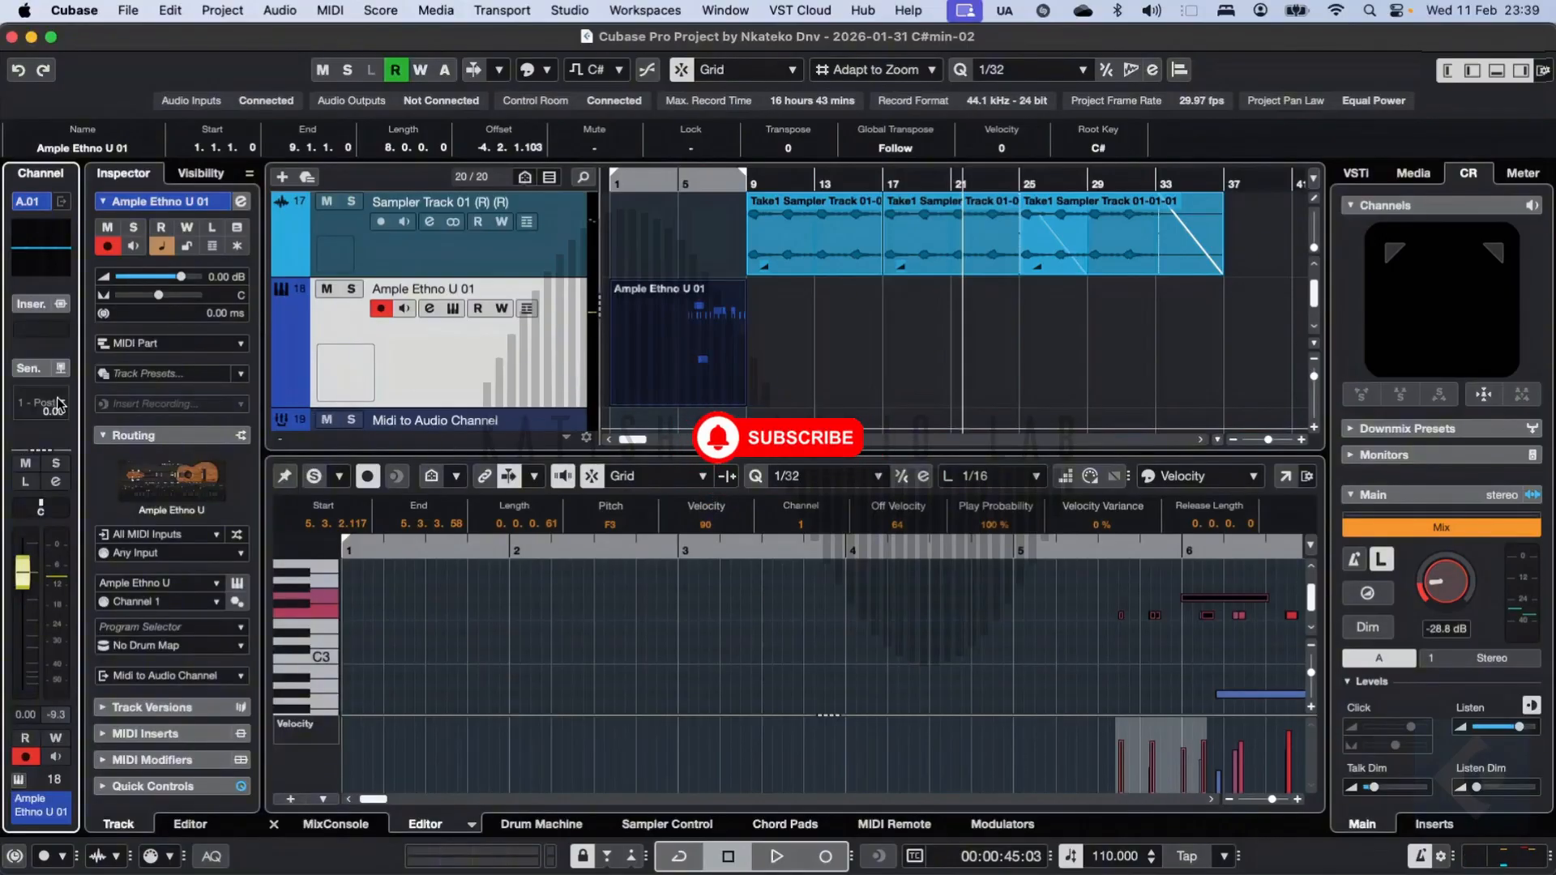
click(58, 403)
key(Escape)
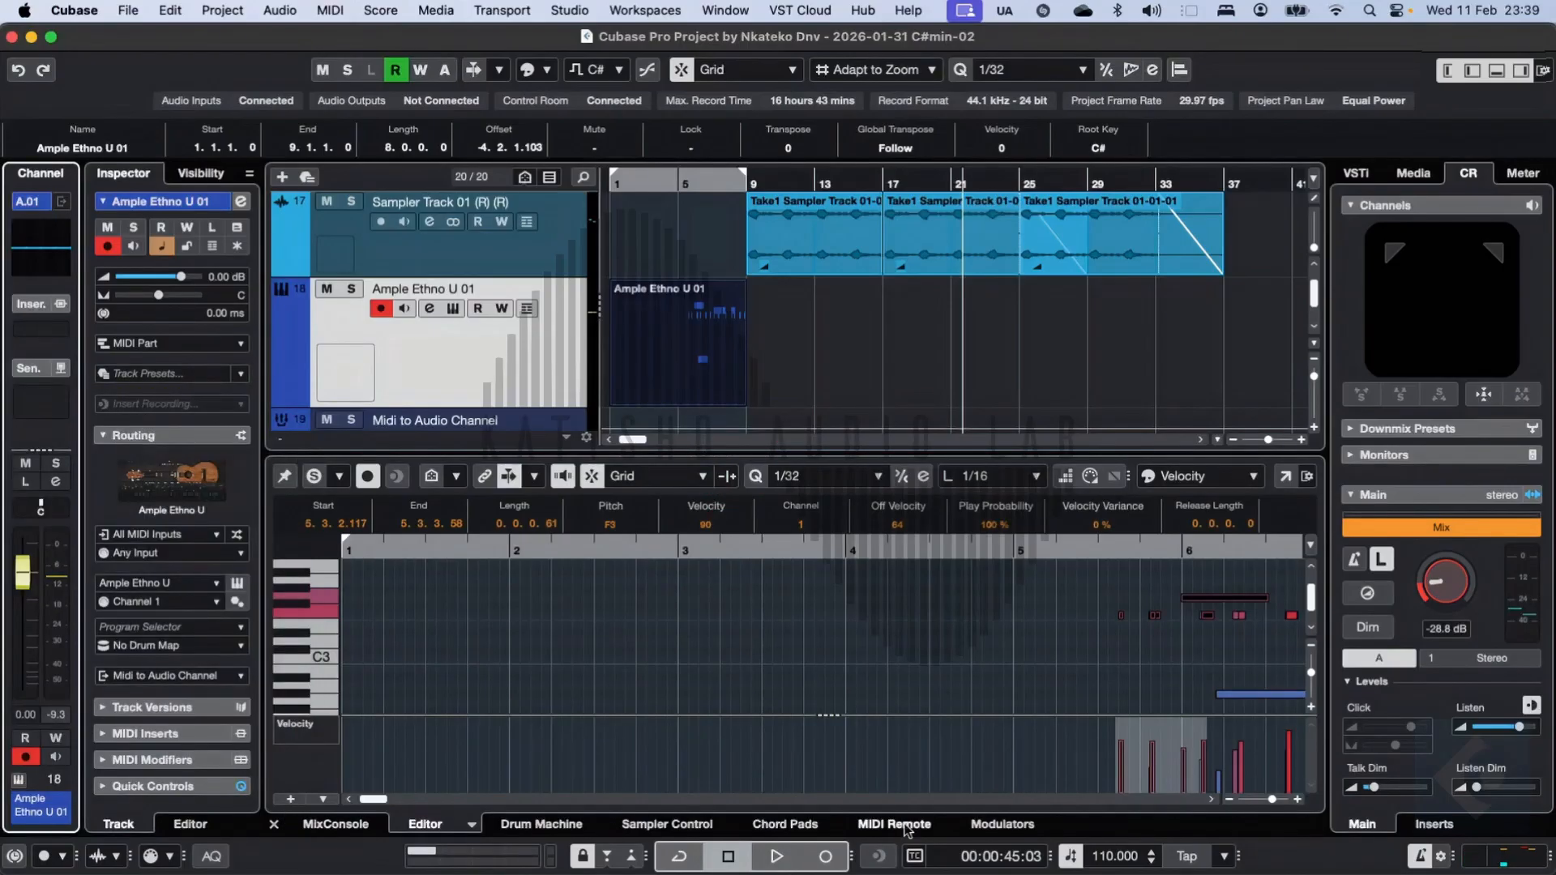
Step: View the lower zone's MixConsole, Editor, Drum Machine, Sampler Control, Chord Pads, MIDI Remote and Modulators pages one after another
click(334, 825)
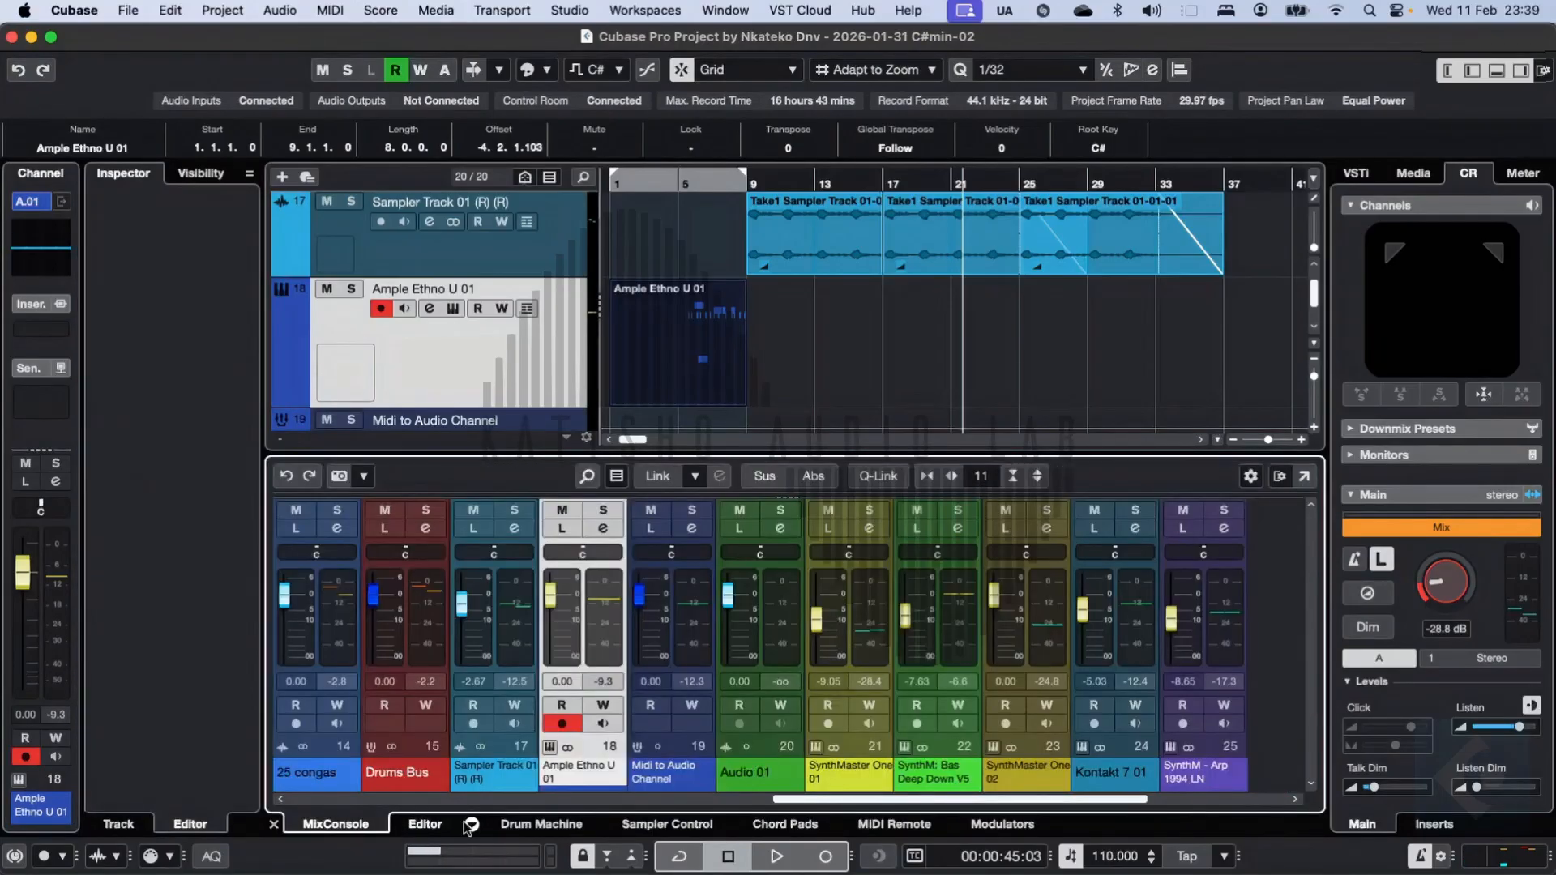
click(415, 824)
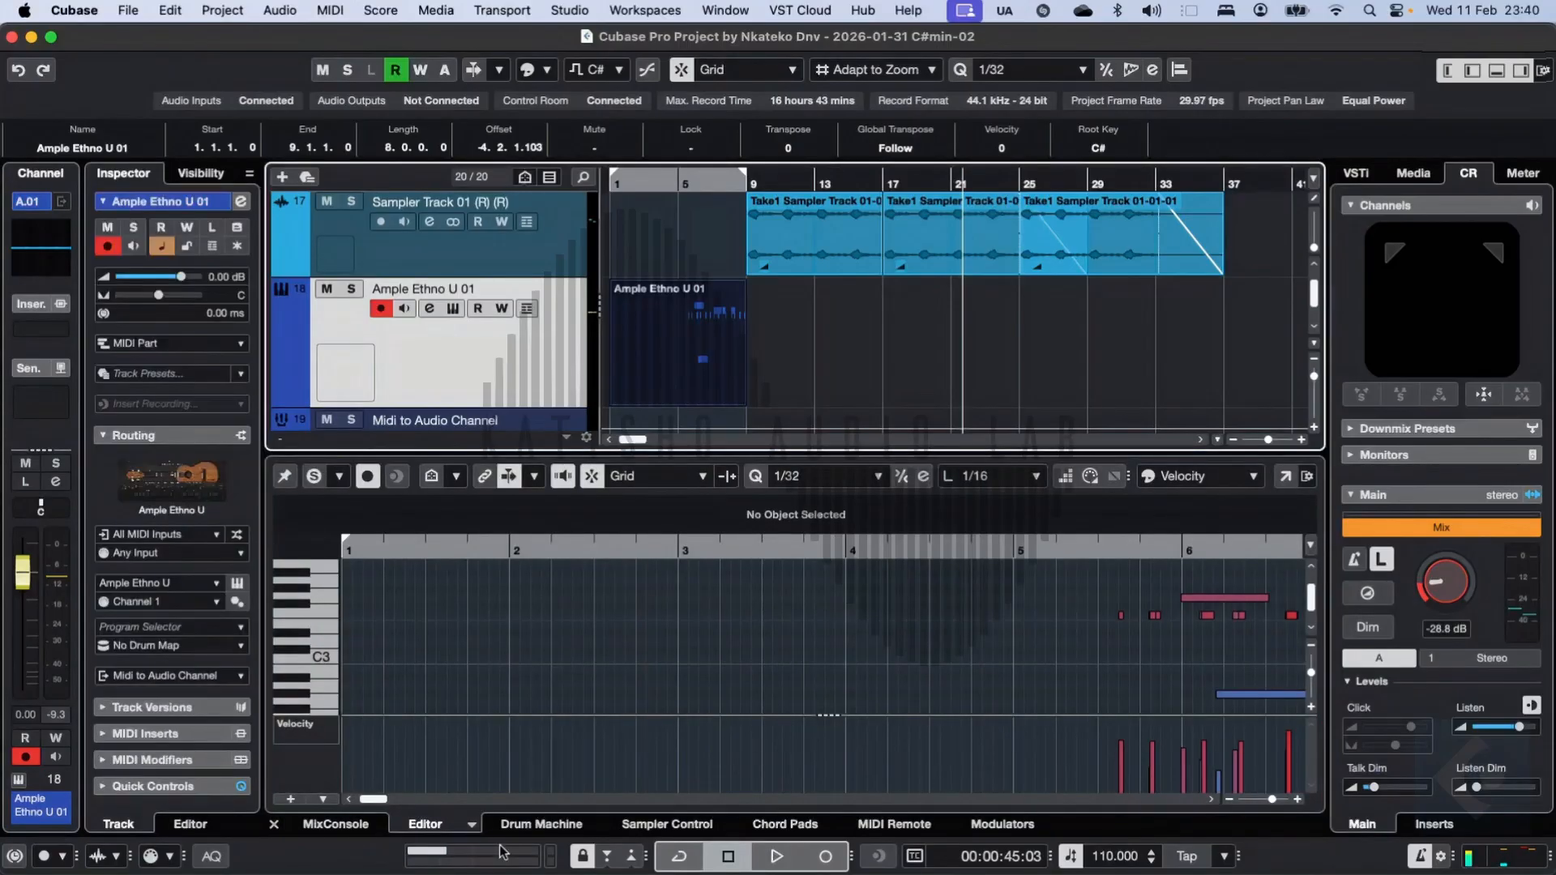
click(533, 826)
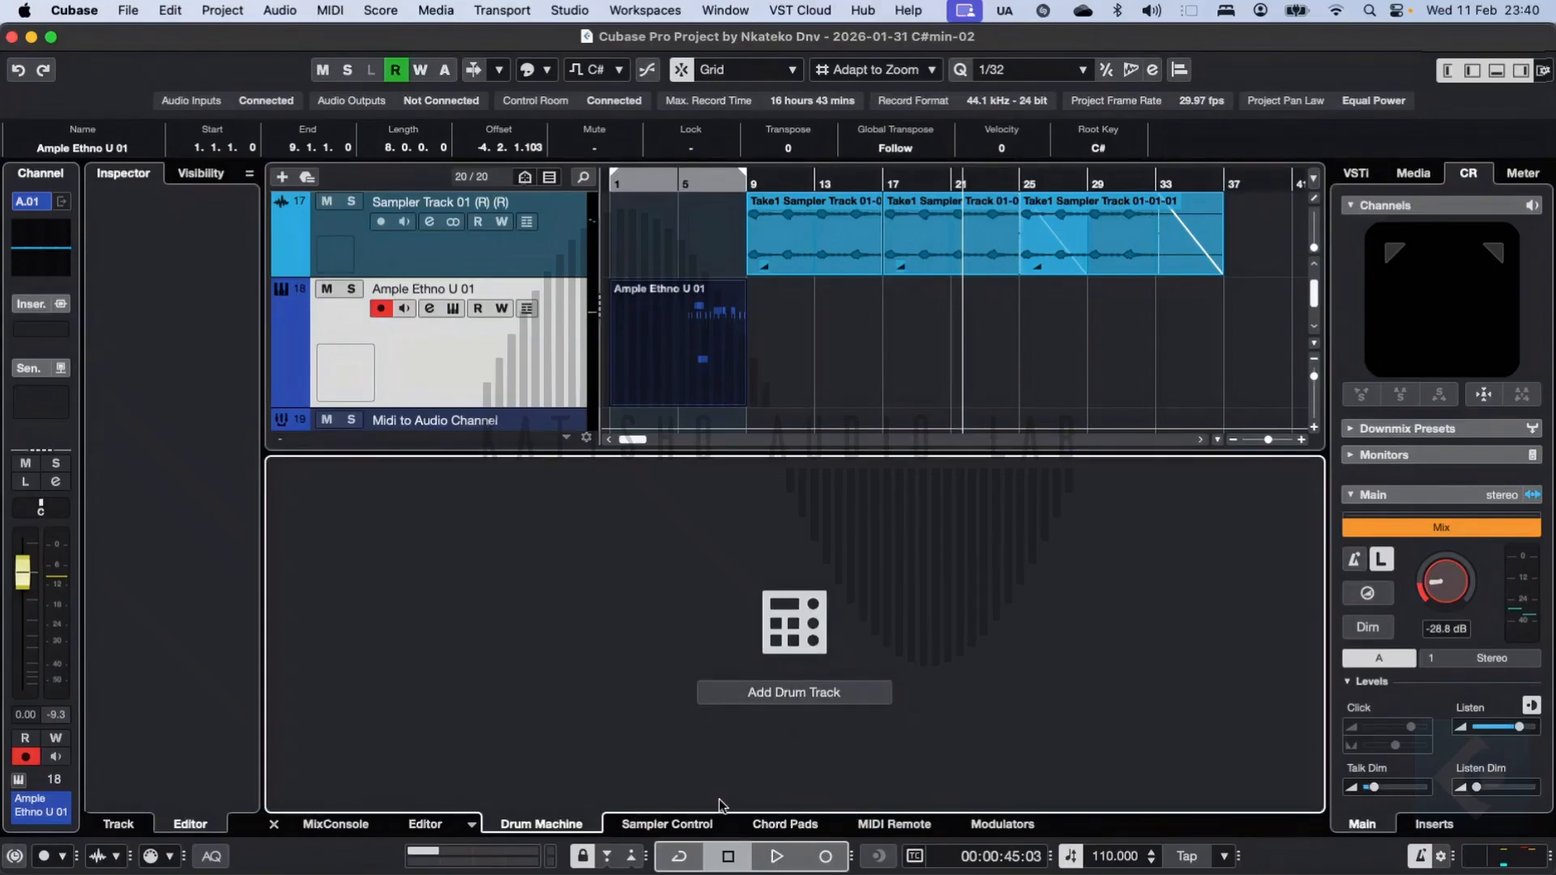
click(672, 823)
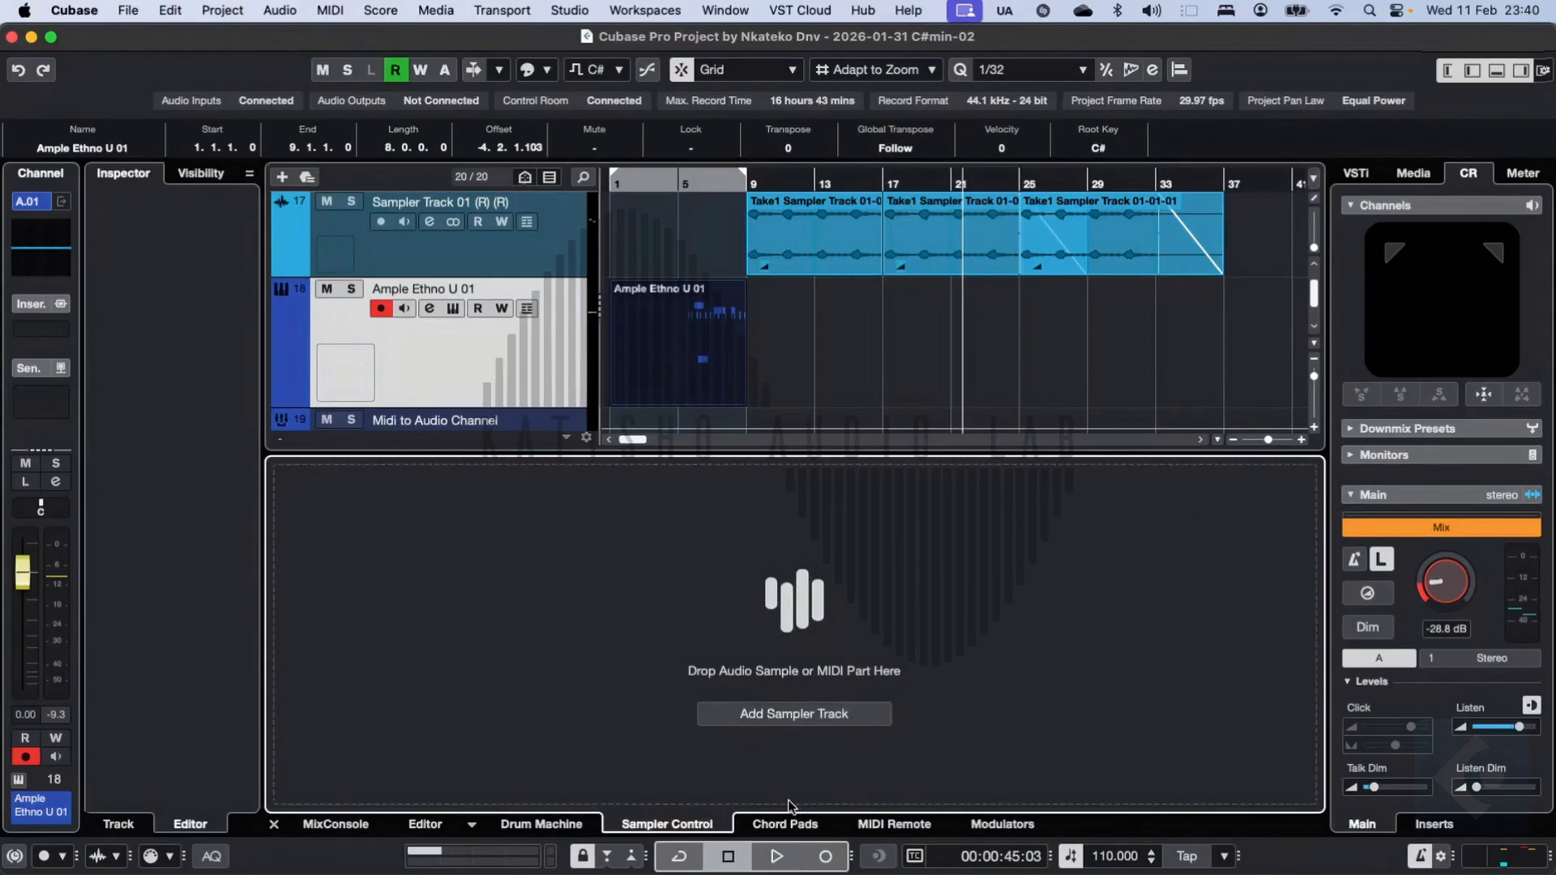
click(767, 826)
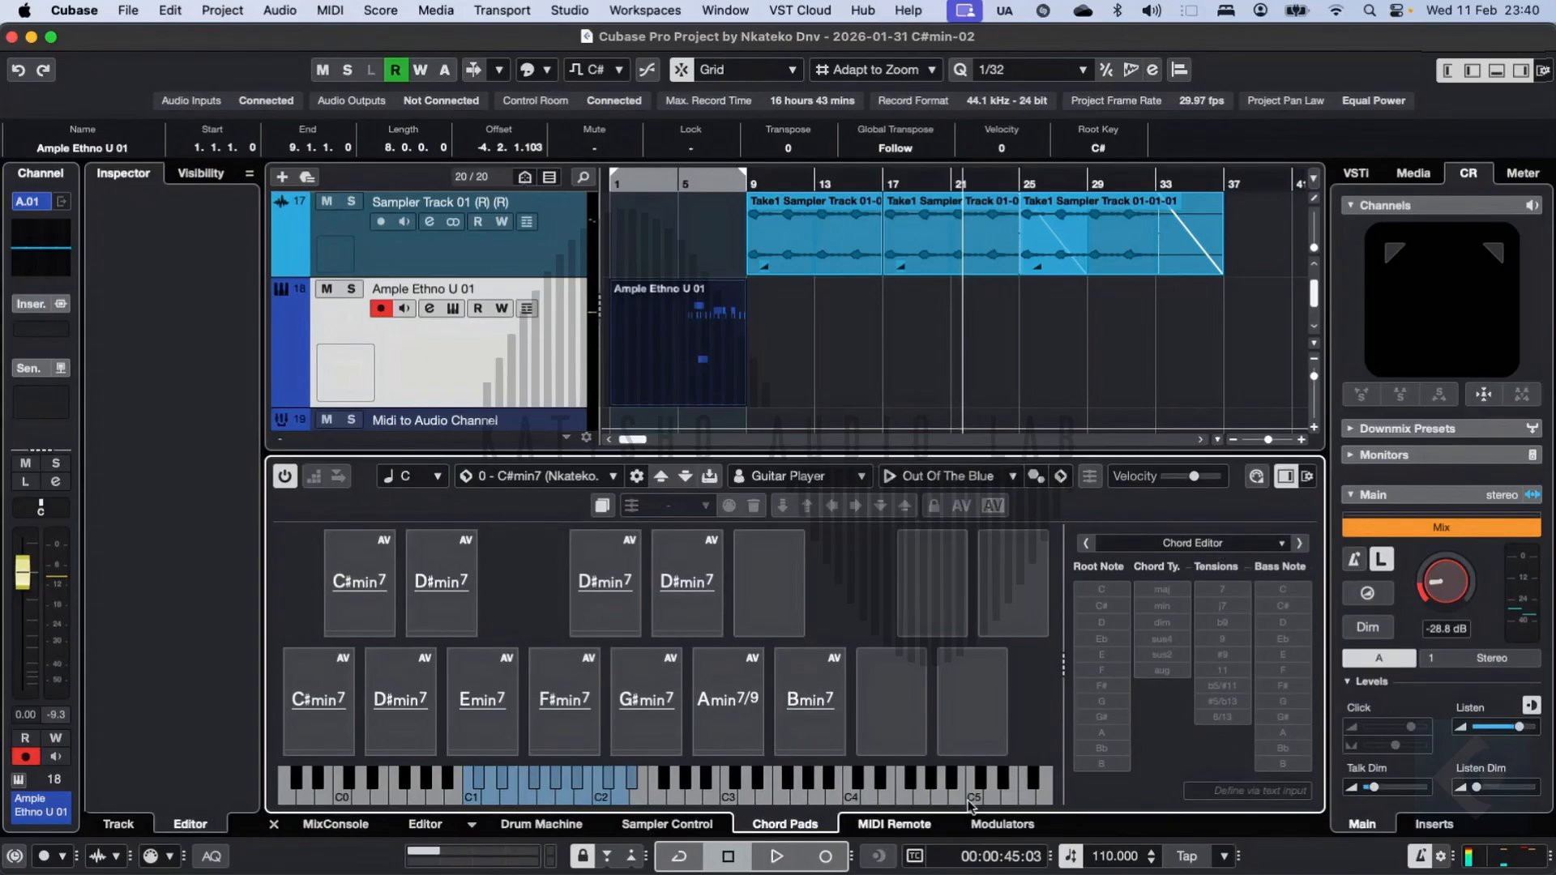
click(900, 824)
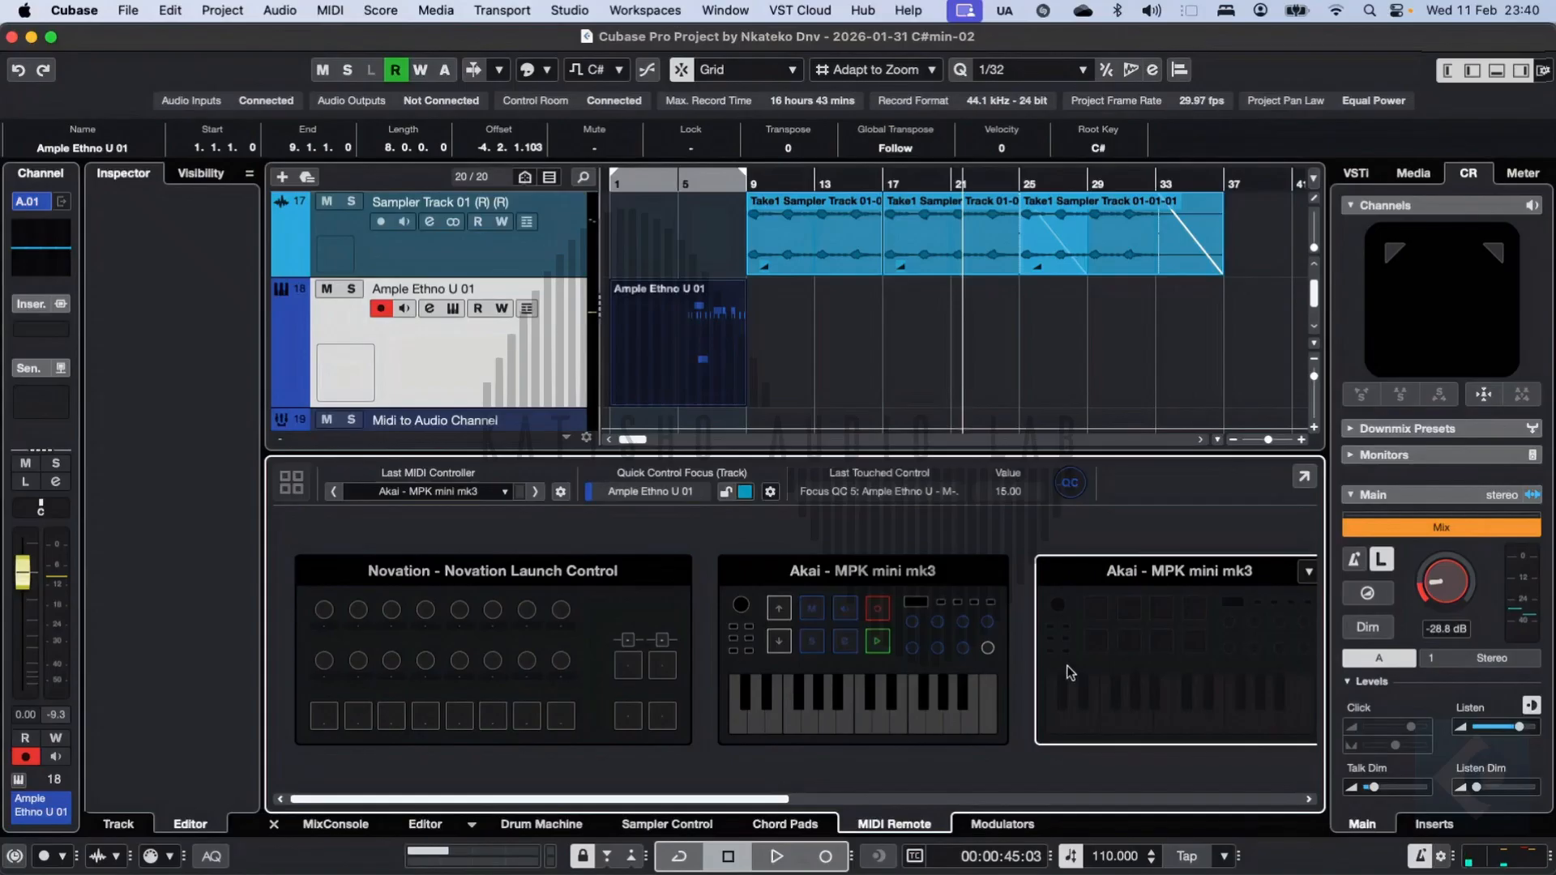
click(994, 825)
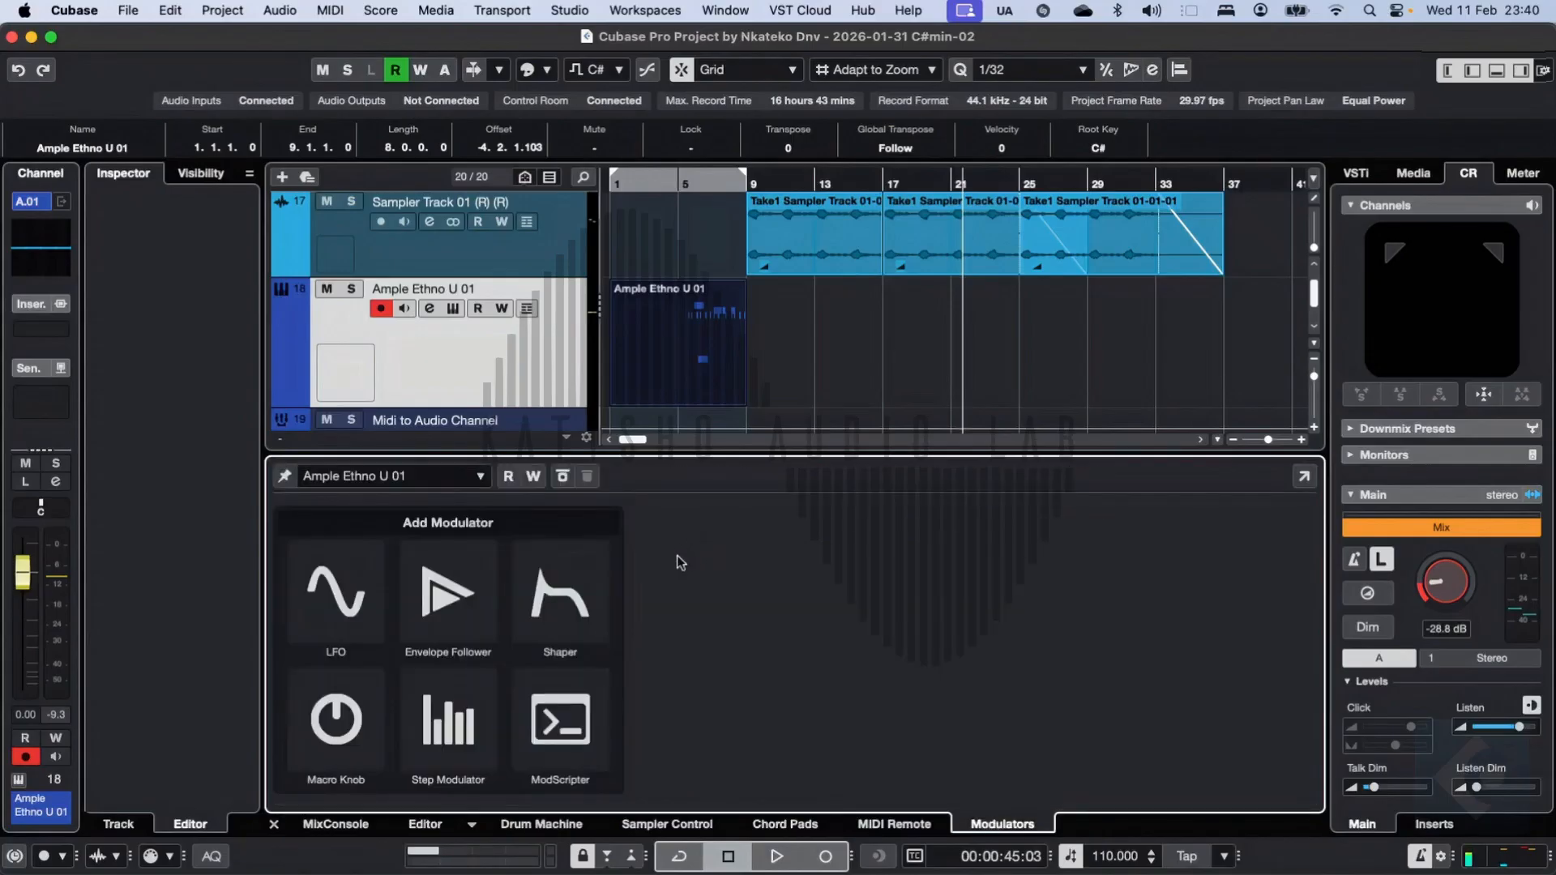
Step: Look through the right zone's VSTi and Media pages, open the Loops & Samples category, and return to the Control Room page
click(1370, 179)
click(1407, 175)
click(1370, 175)
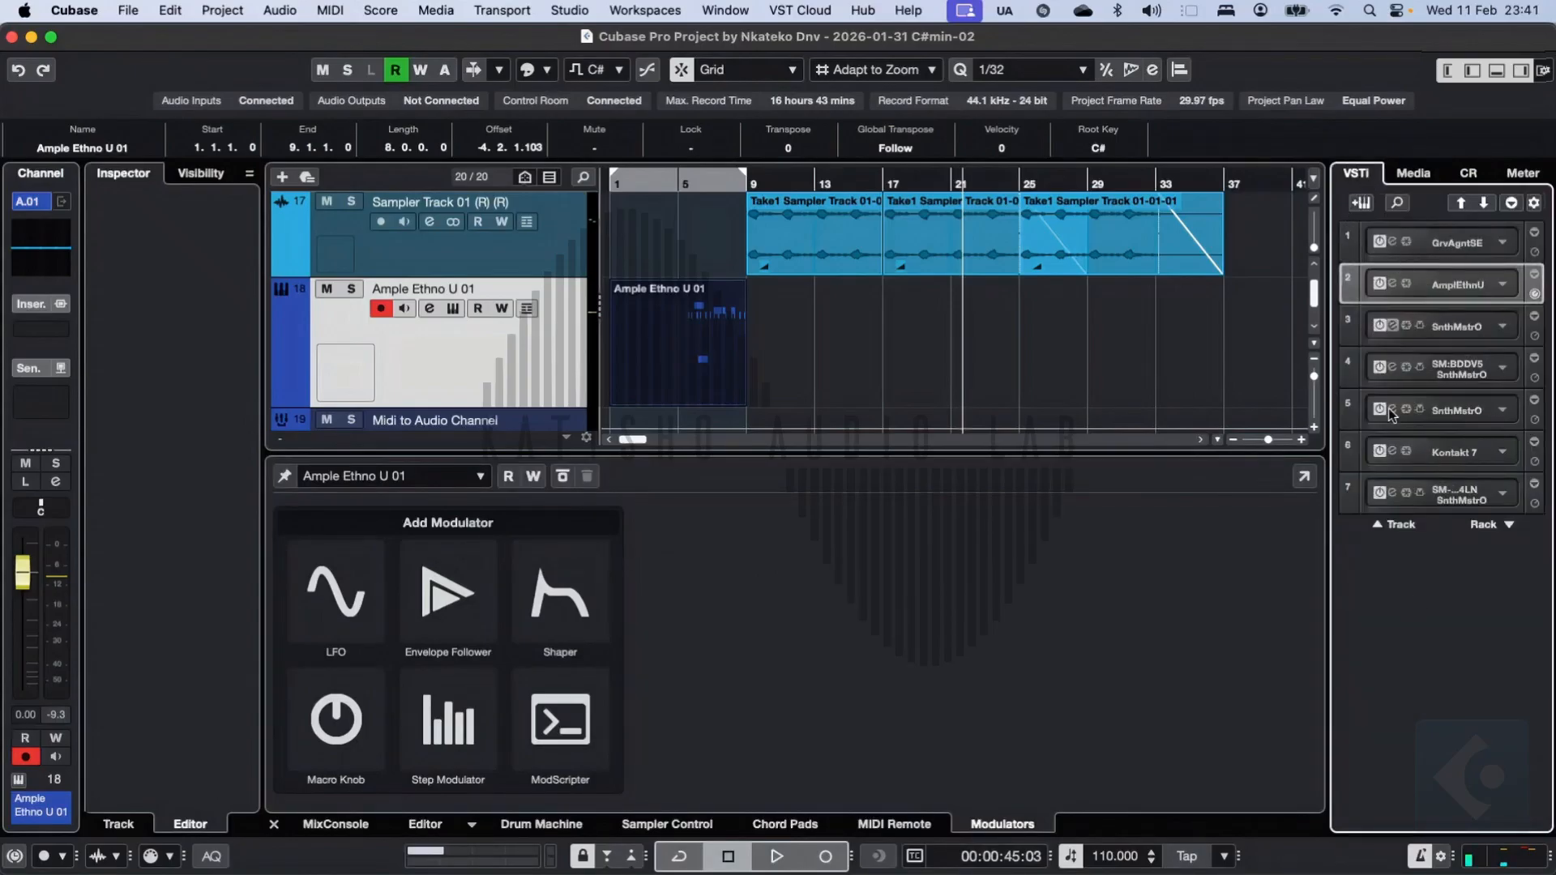
click(1413, 173)
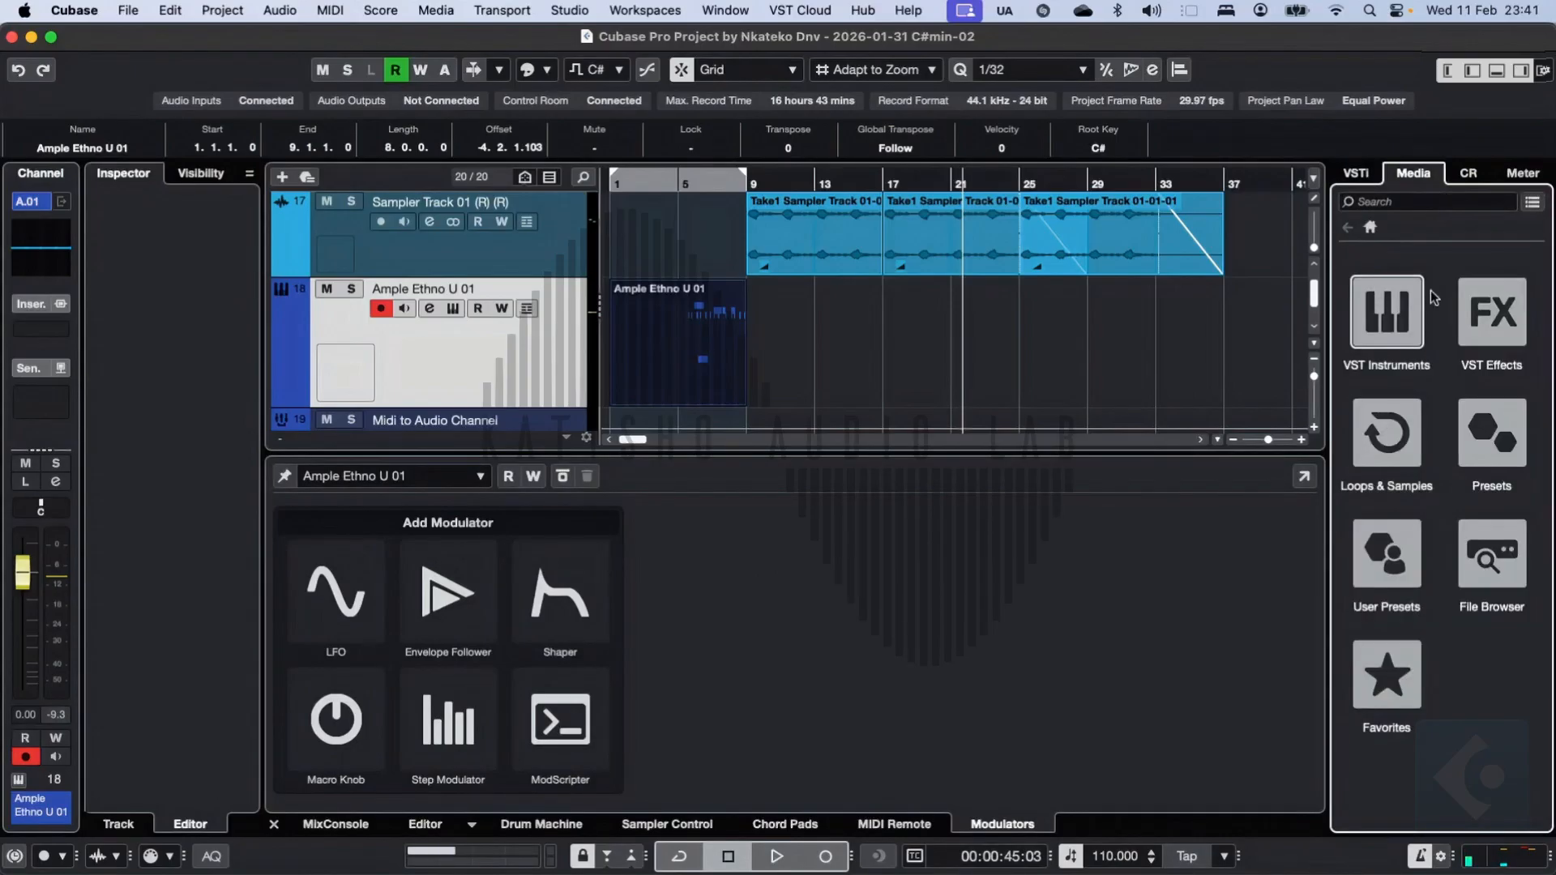
click(1404, 454)
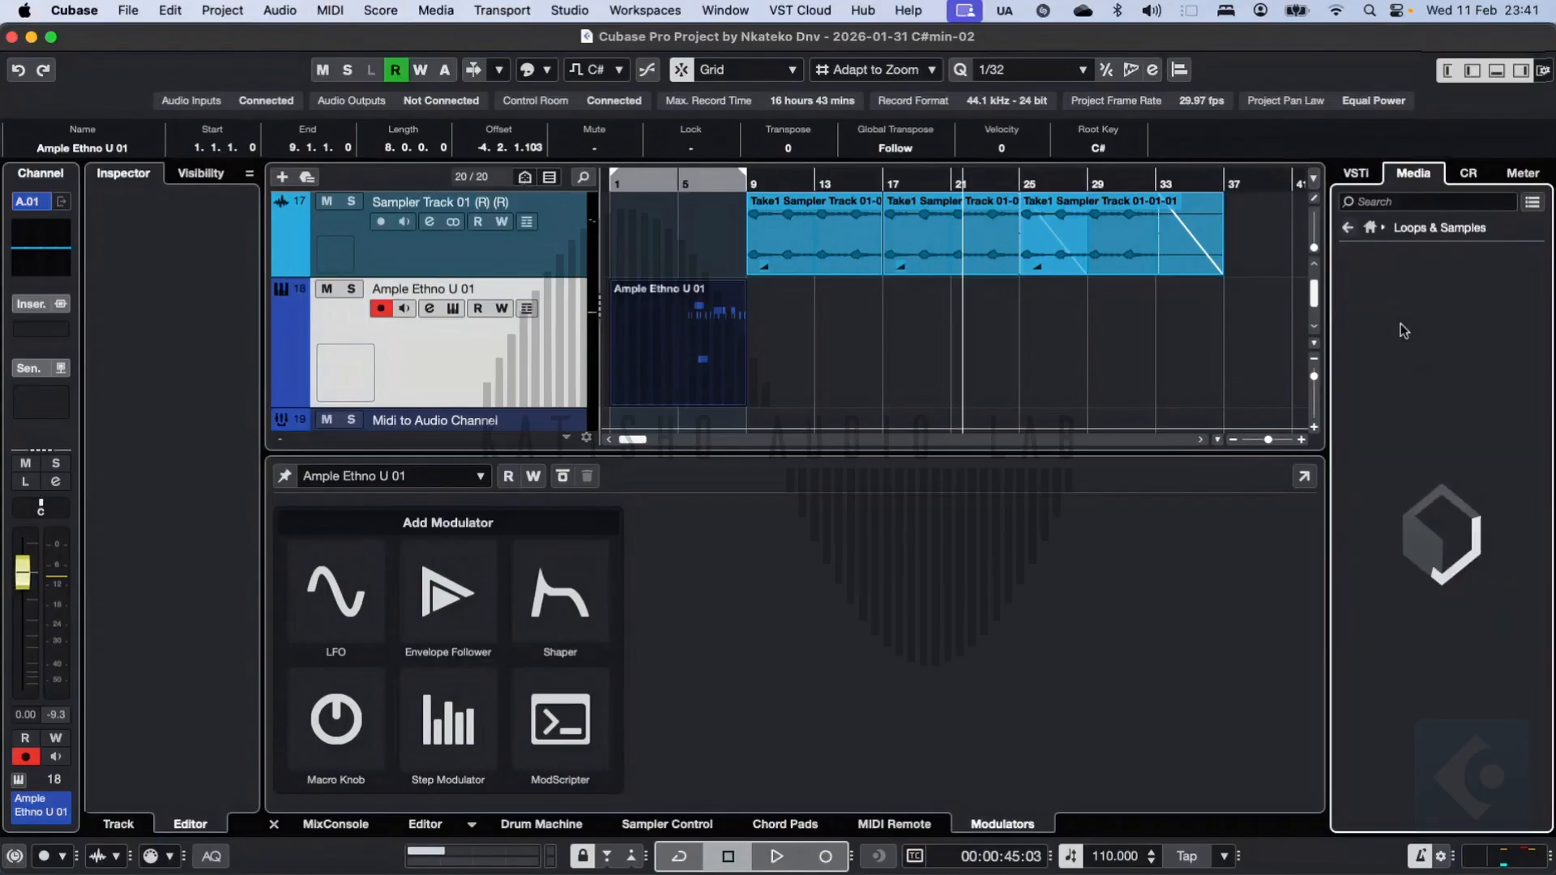
click(1379, 224)
click(1469, 174)
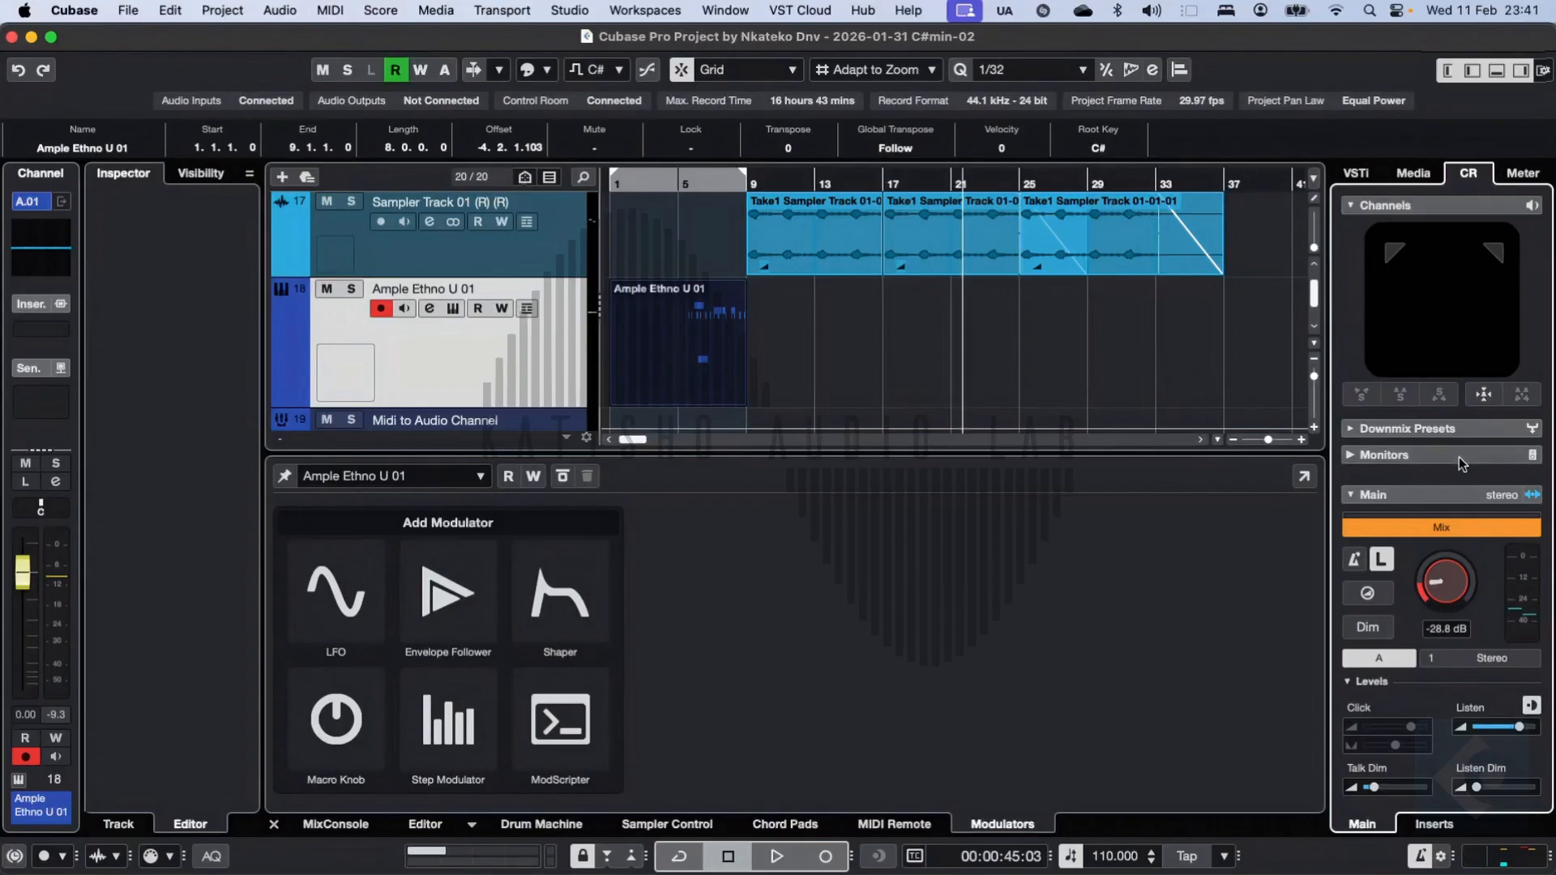
Step: Hide the right zone, lower zone, Inspector and channel strip, and show the channel strip and Inspector again
click(1521, 72)
click(1497, 72)
click(1473, 71)
click(1448, 71)
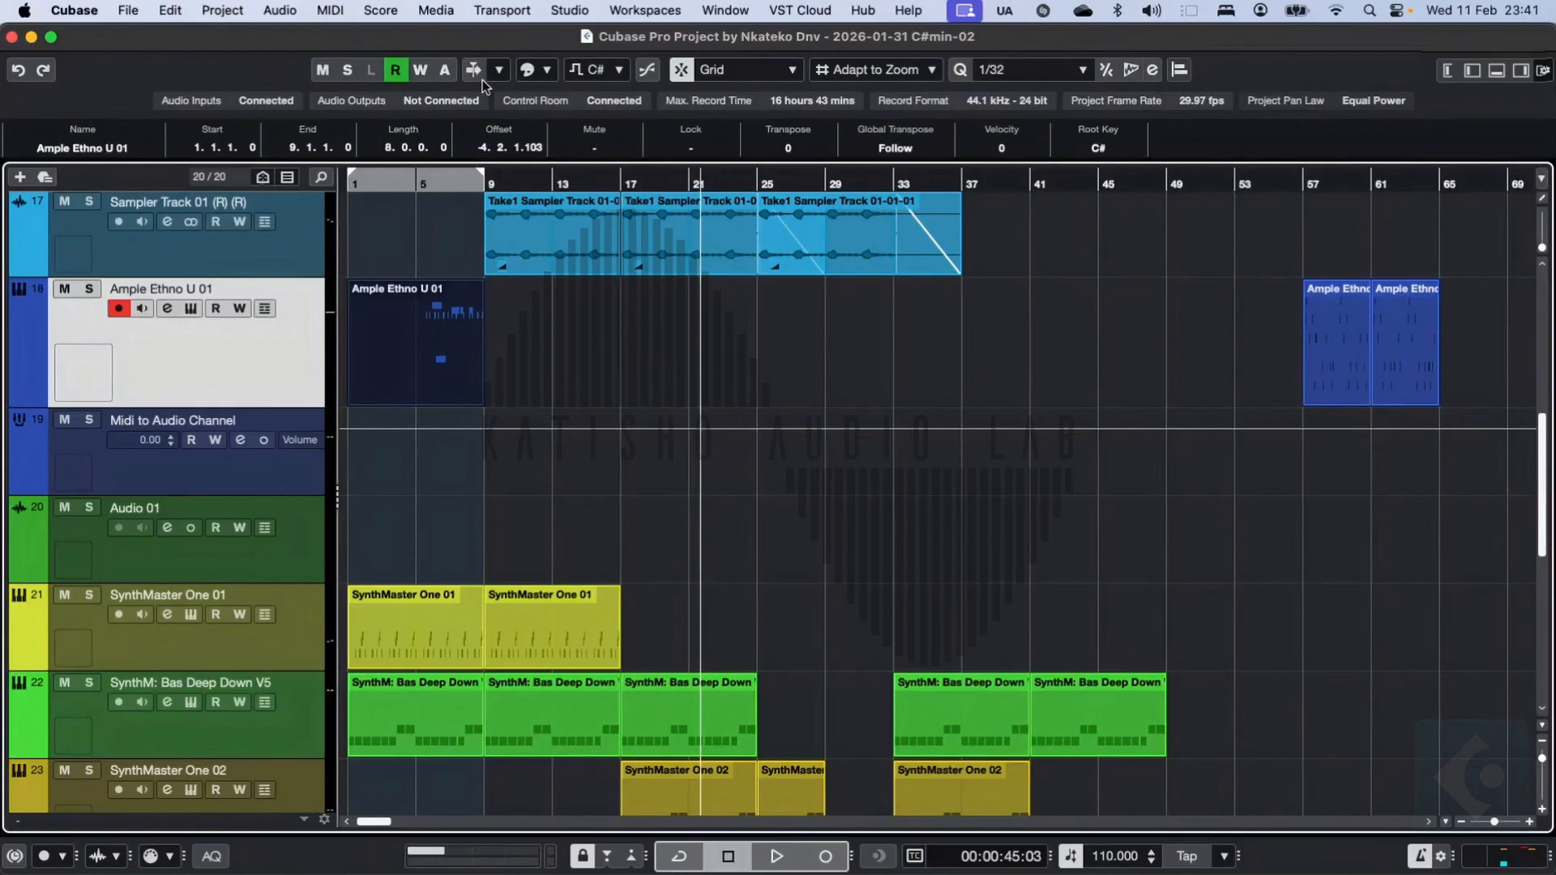
click(1472, 71)
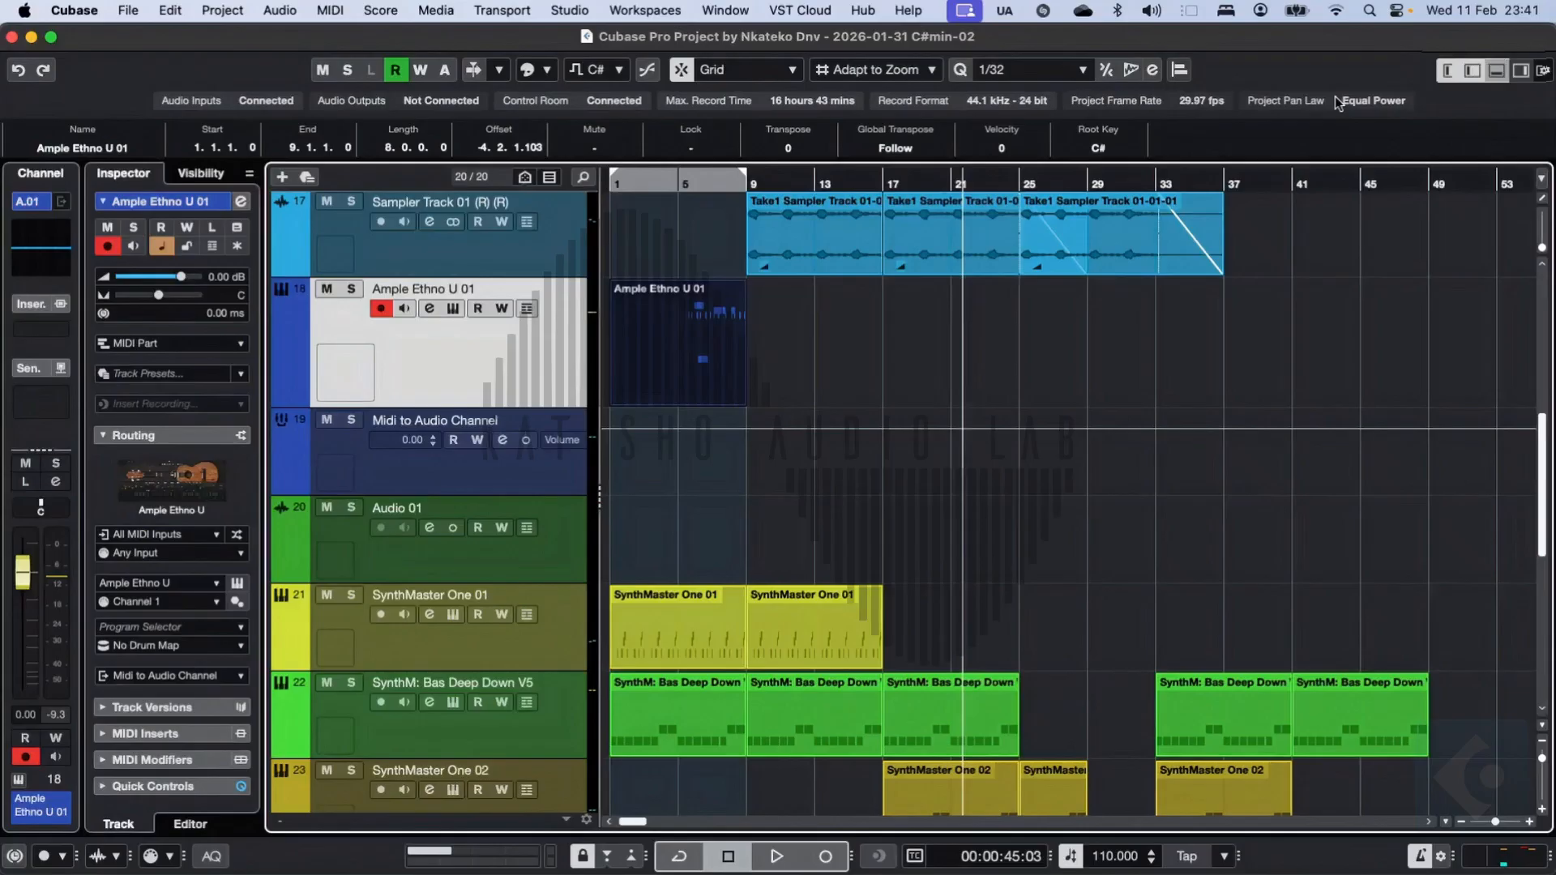